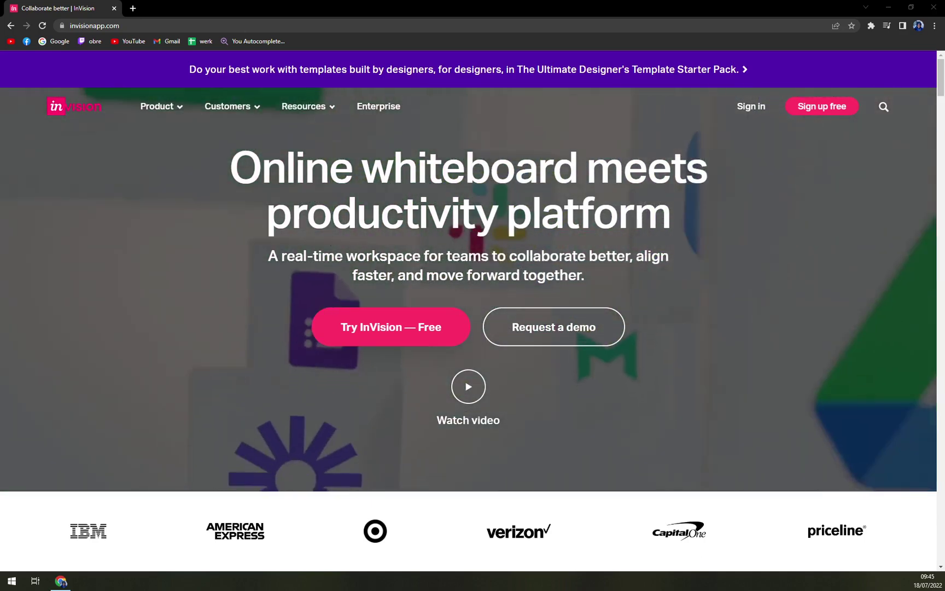
Scroll the InVision homepage past the customer logos and kanban image to the templates section.
scroll(369, 263, "down", 3)
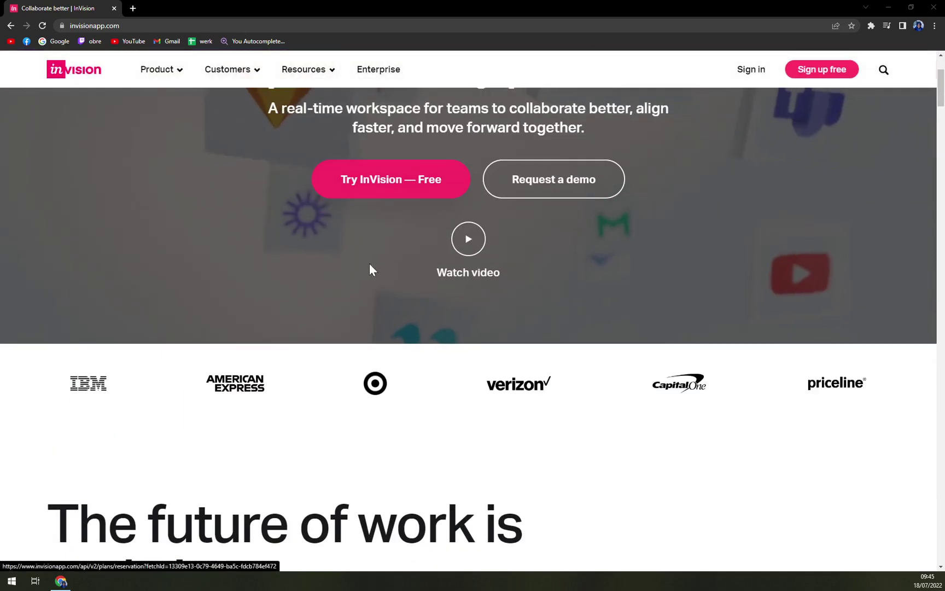
scroll(383, 273, "down", 5)
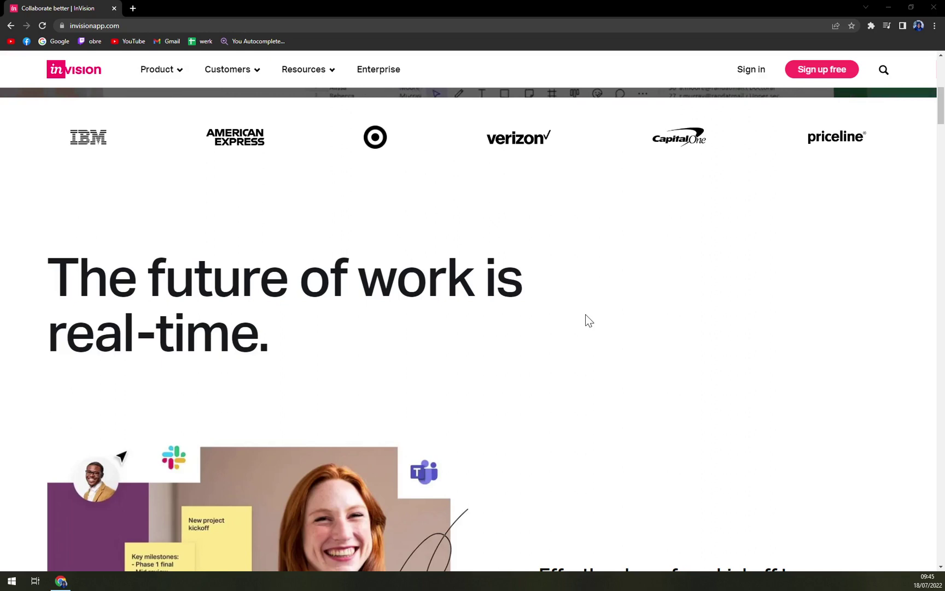
scroll(585, 315, "down", 2)
scroll(585, 316, "down", 2)
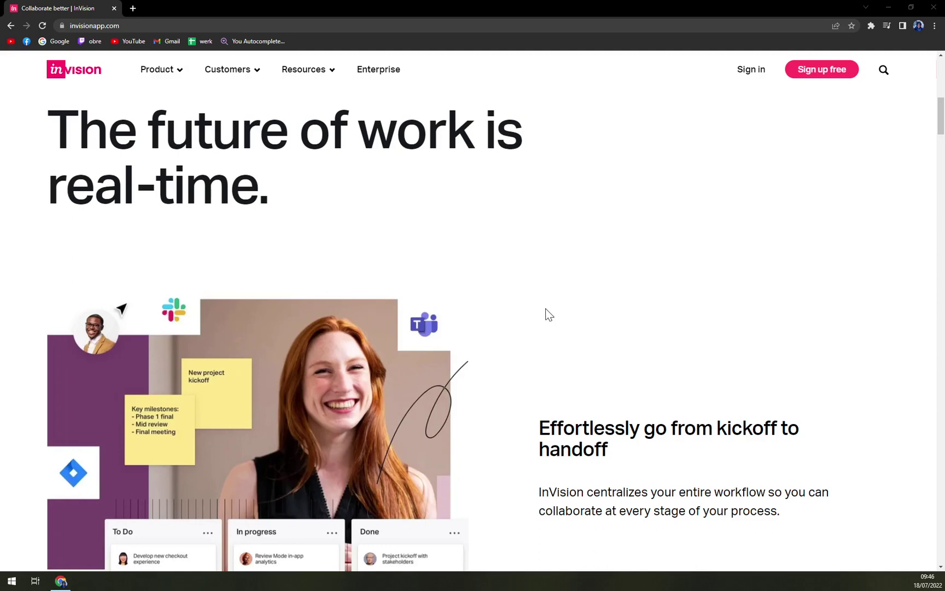
scroll(549, 315, "down", 1)
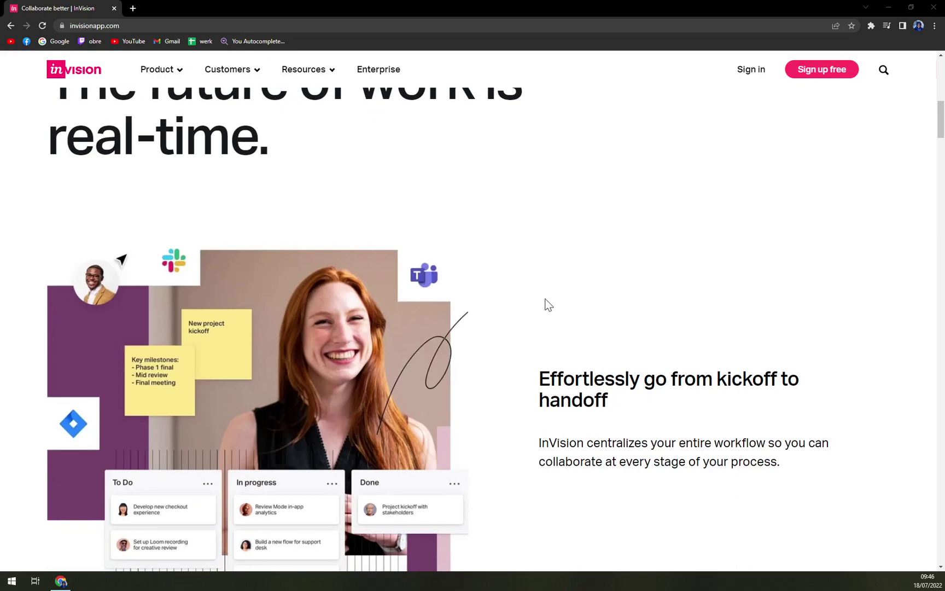
scroll(558, 305, "down", 6)
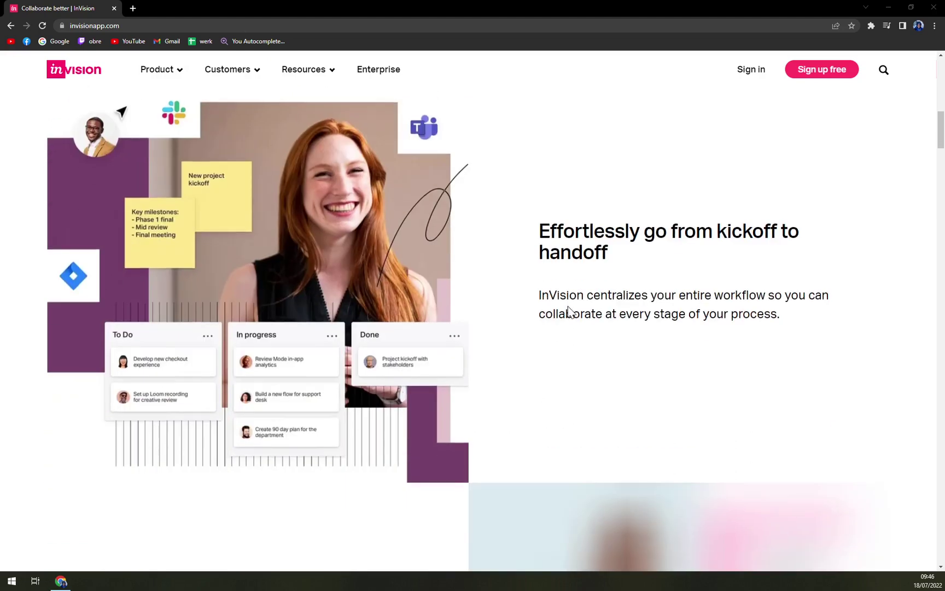
scroll(572, 278, "up", 8)
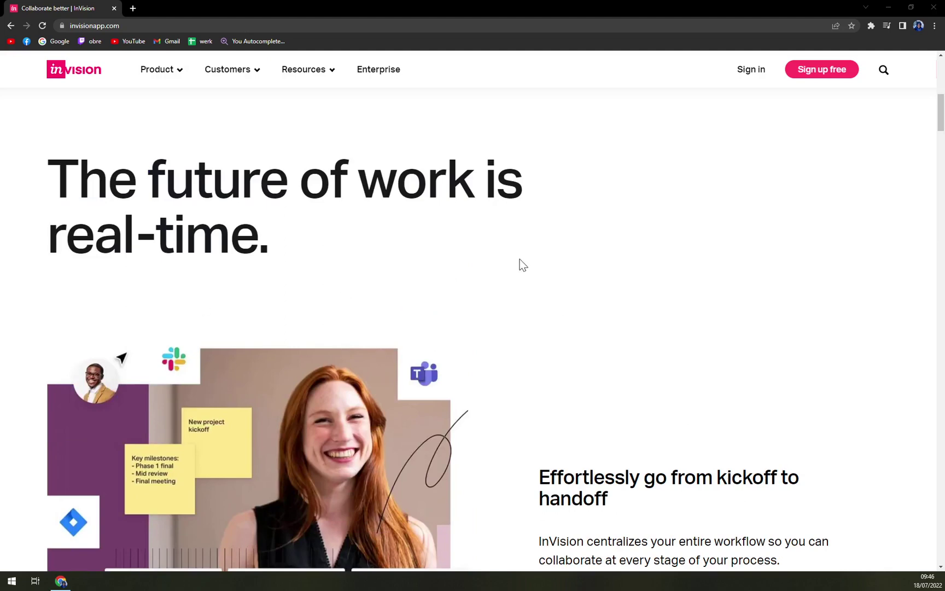
scroll(547, 306, "down", 8)
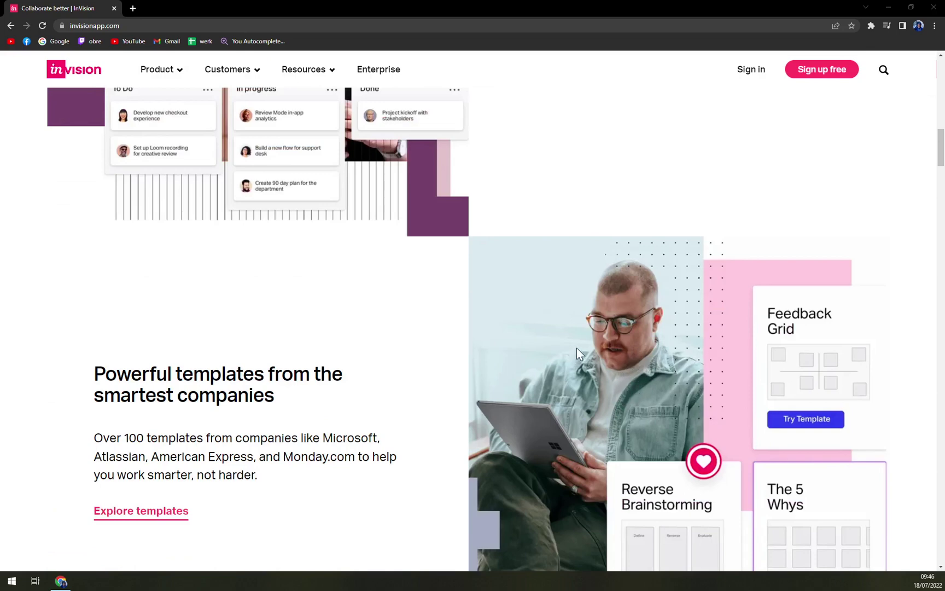
left_click_drag(300, 7, 366, 4)
left_click_drag(310, 10, 425, 1)
Open the free sign-up form and enter the work email and full name.
left_click(828, 76)
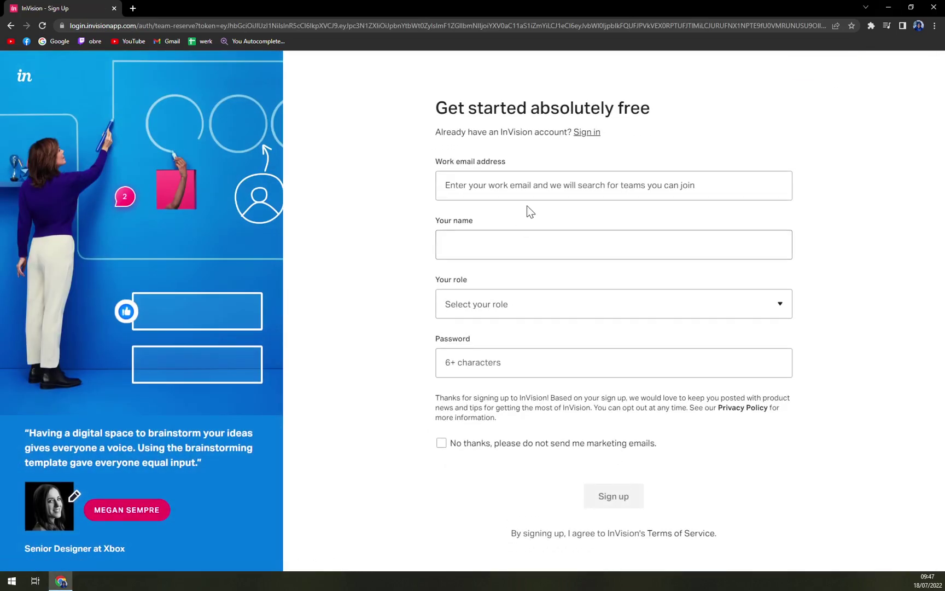
left_click(525, 189)
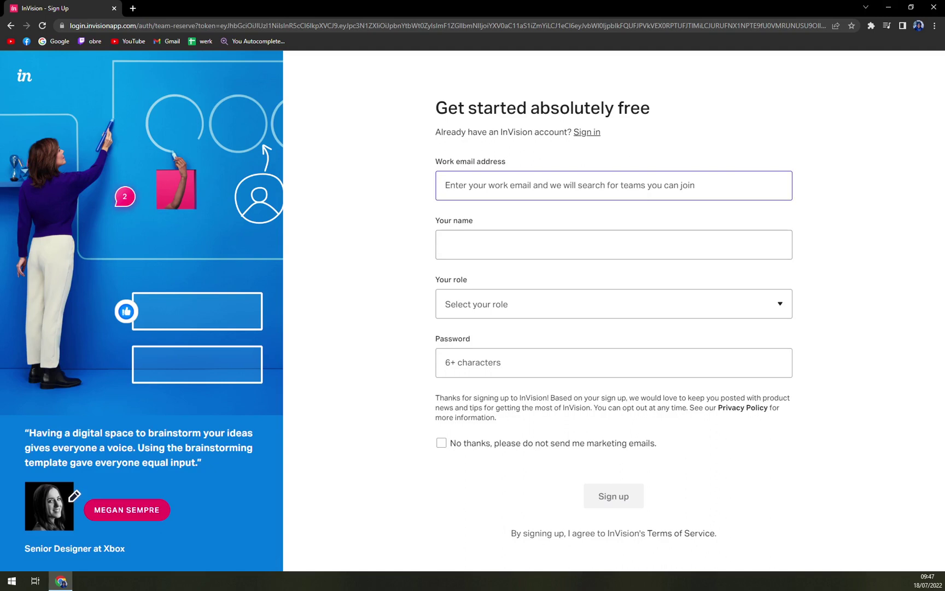
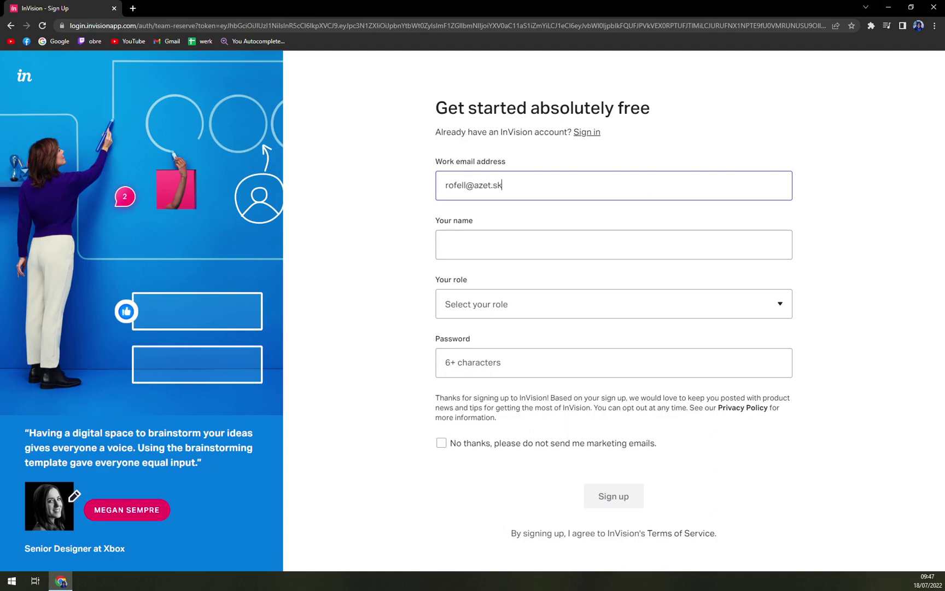
key("Tab")
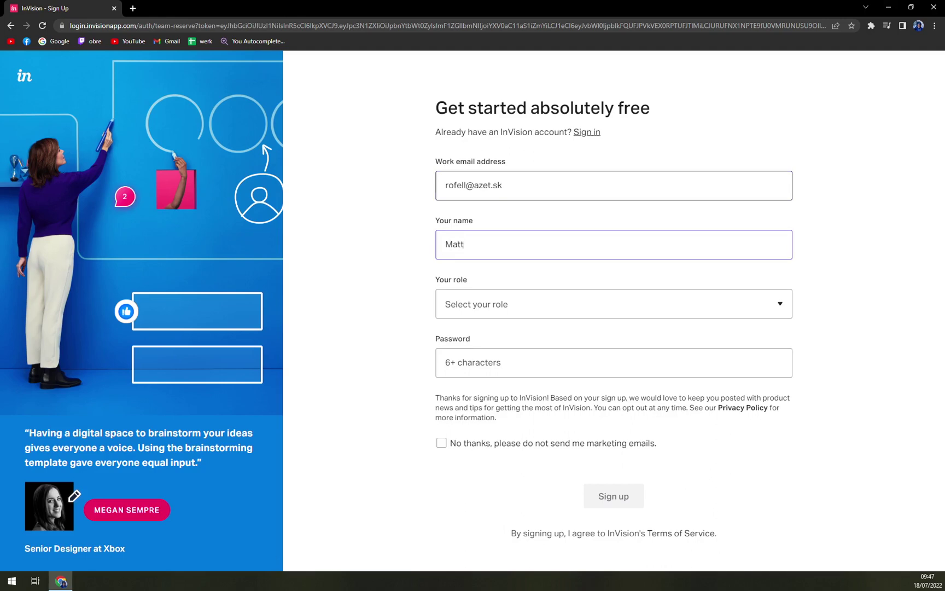
key("Tab")
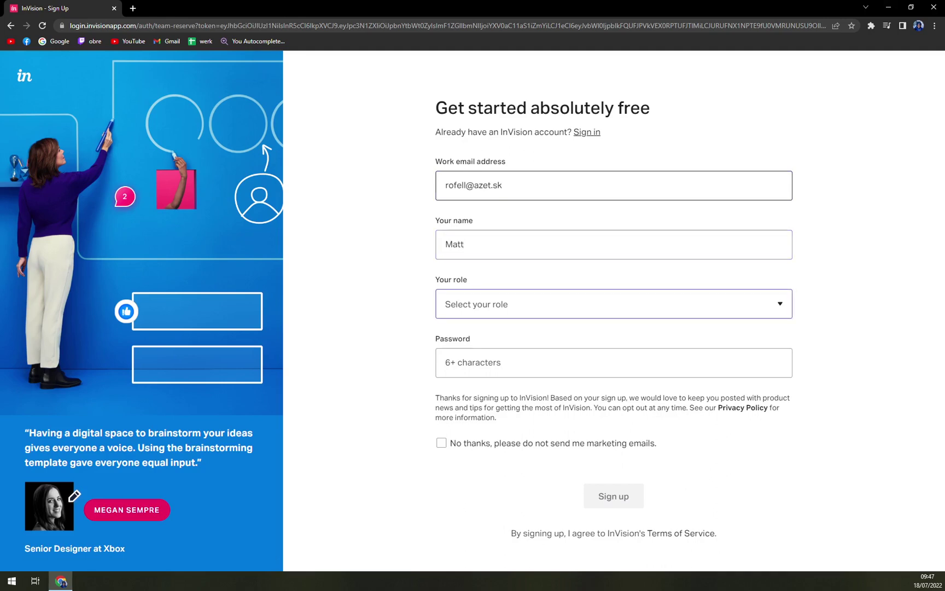
left_click(517, 230)
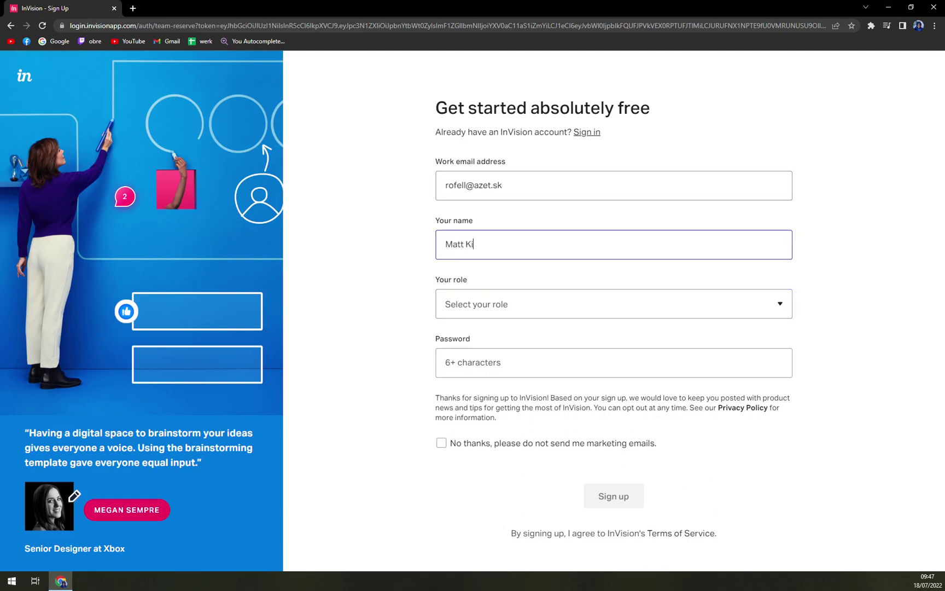
Choose Educator as the role, enter a password and opt out of marketing emails.
left_click(495, 306)
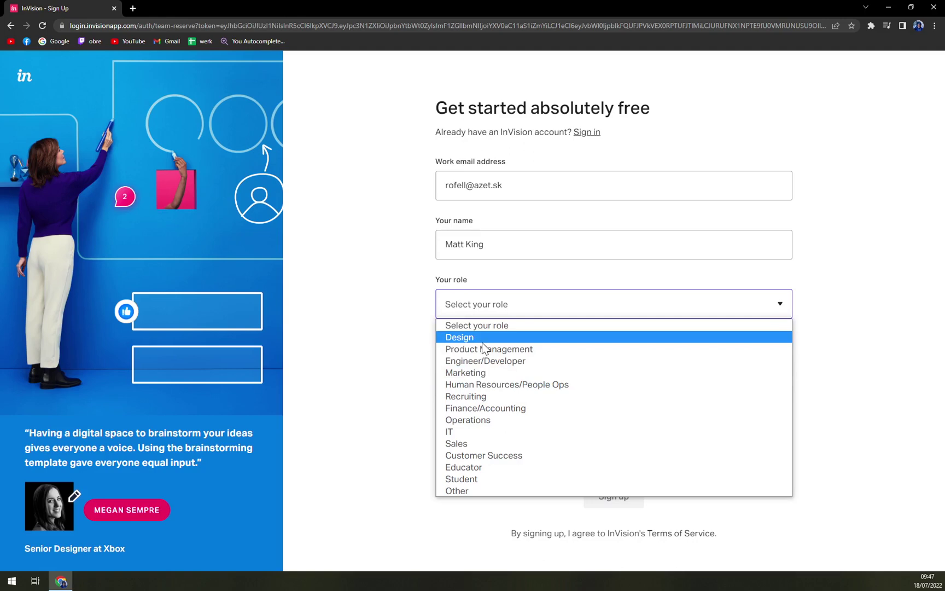
left_click(485, 466)
left_click(493, 370)
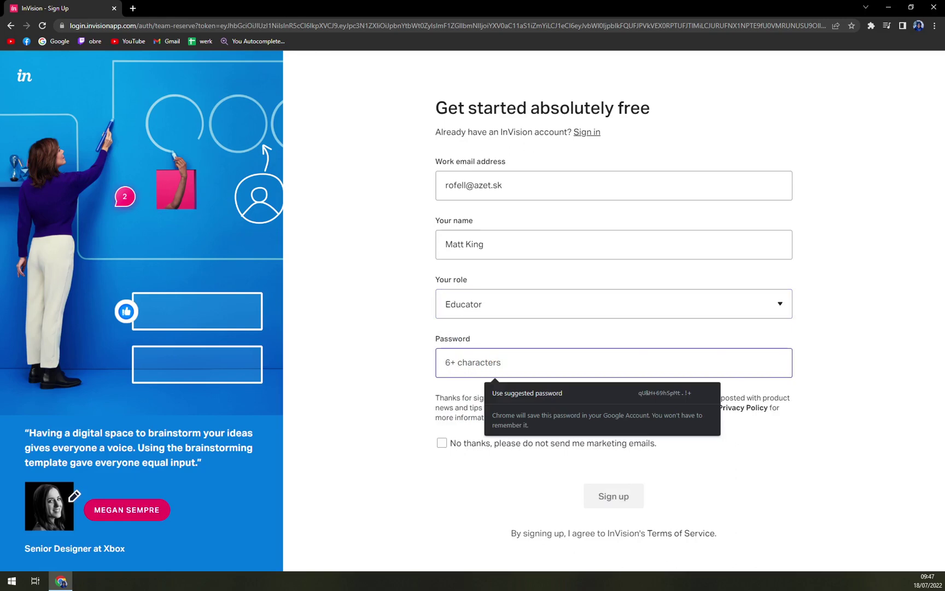
type("•••••")
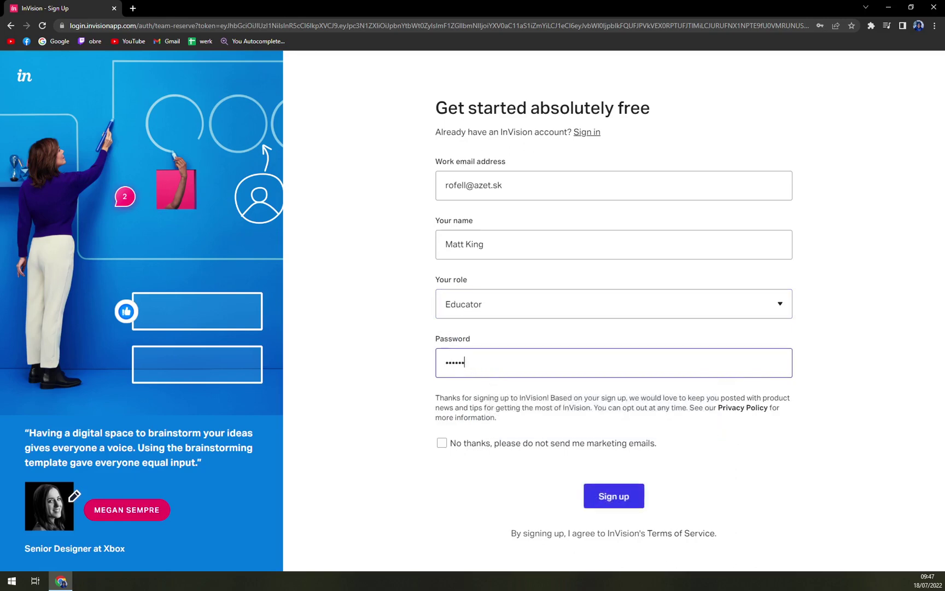
type("••••••")
left_click(441, 443)
Submit the sign-up, decline Chrome's password saving, and enter the emailed six-digit verification code.
left_click(613, 489)
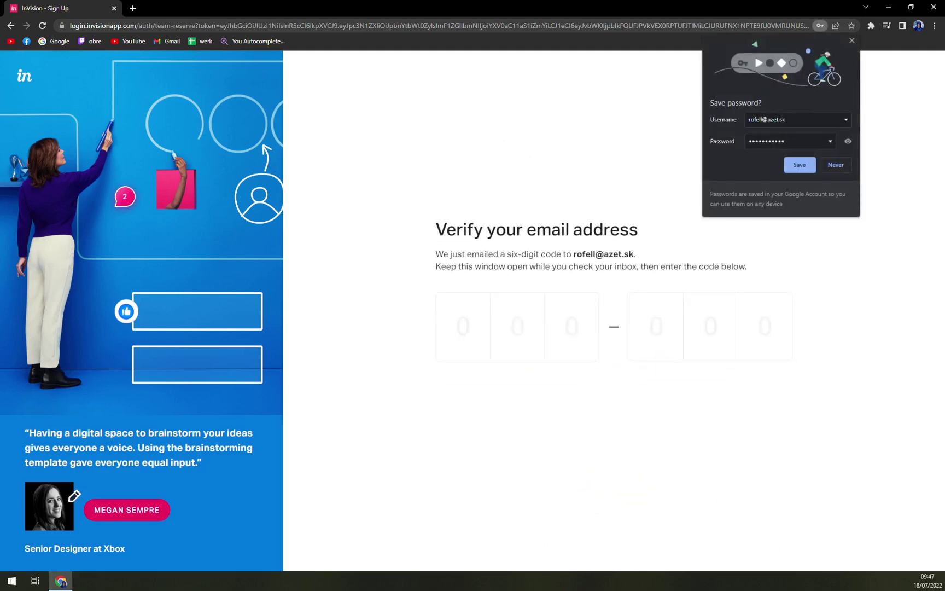
left_click(835, 165)
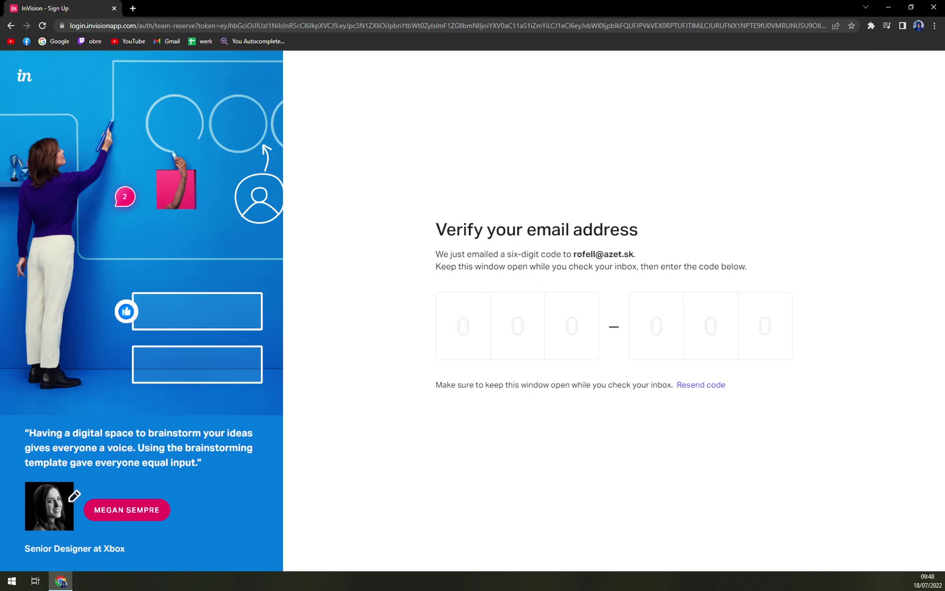
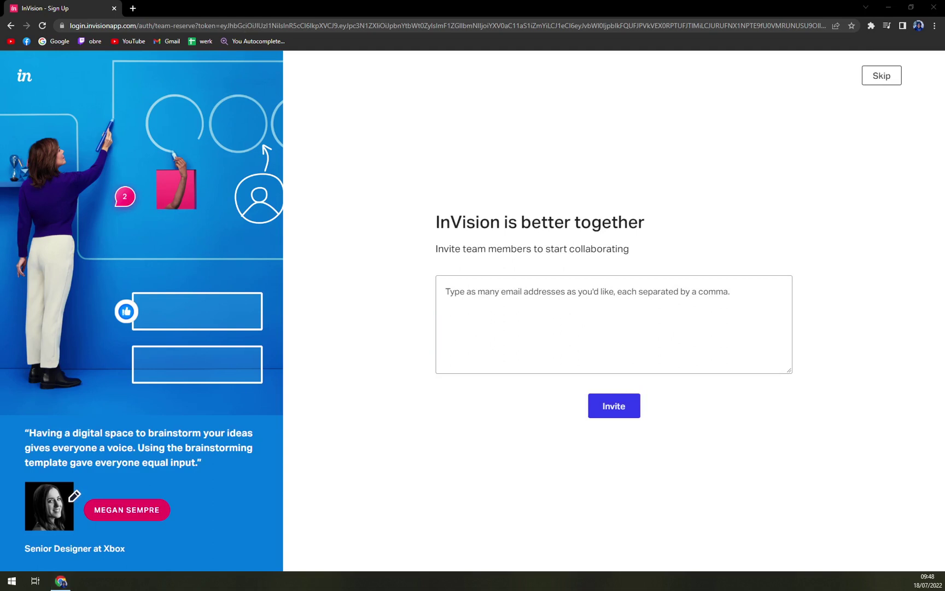
Skip inviting team members to the InVision workspace.
left_click(443, 293)
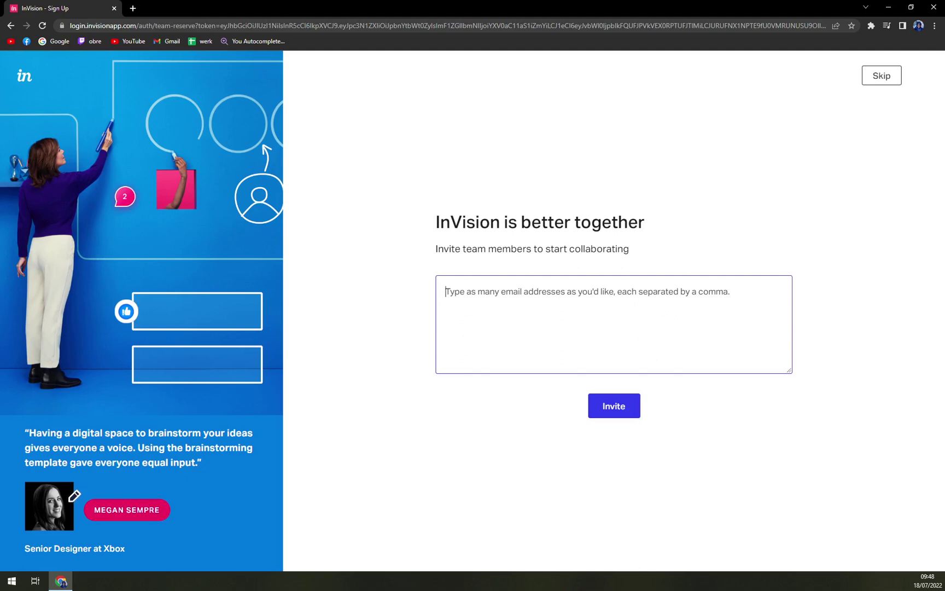
left_click(880, 77)
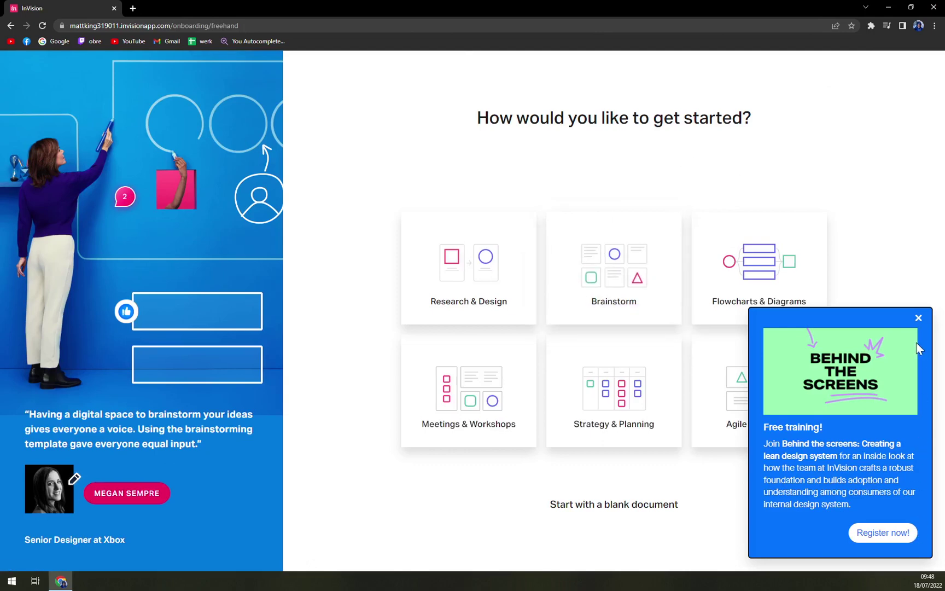
Dismiss the Free training popup and start a blank Untitled Freehand document.
left_click(918, 318)
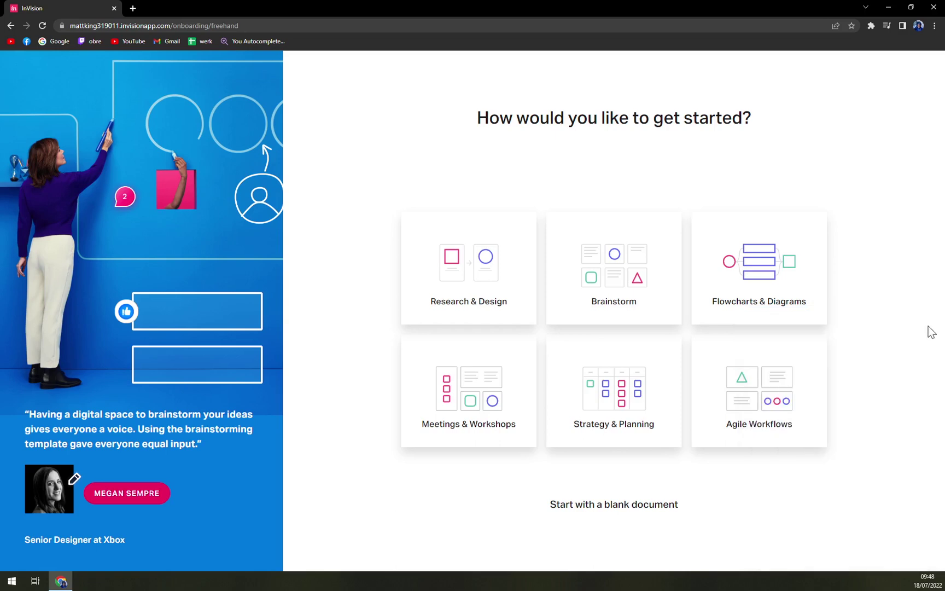
mouse_move(500, 265)
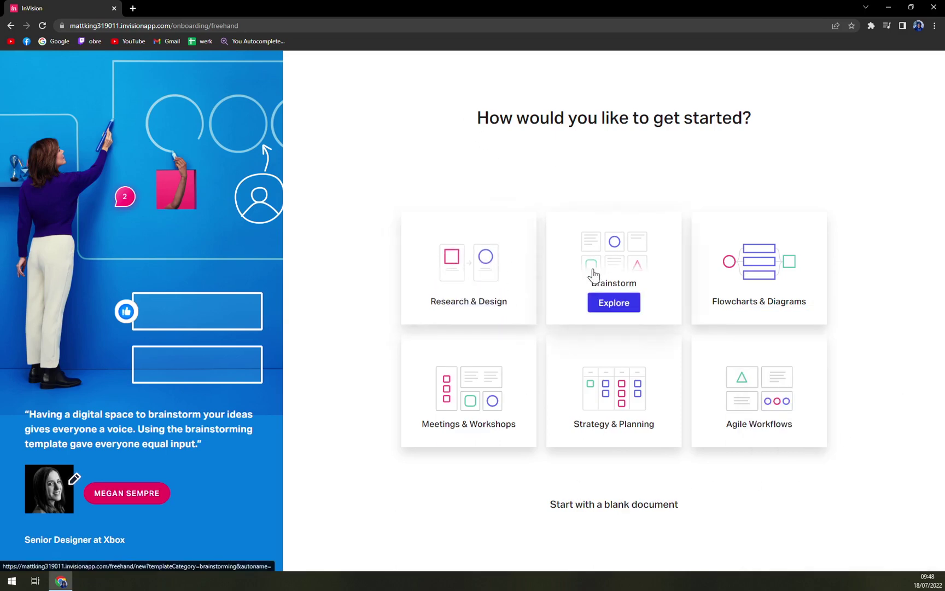
mouse_move(764, 274)
mouse_move(477, 388)
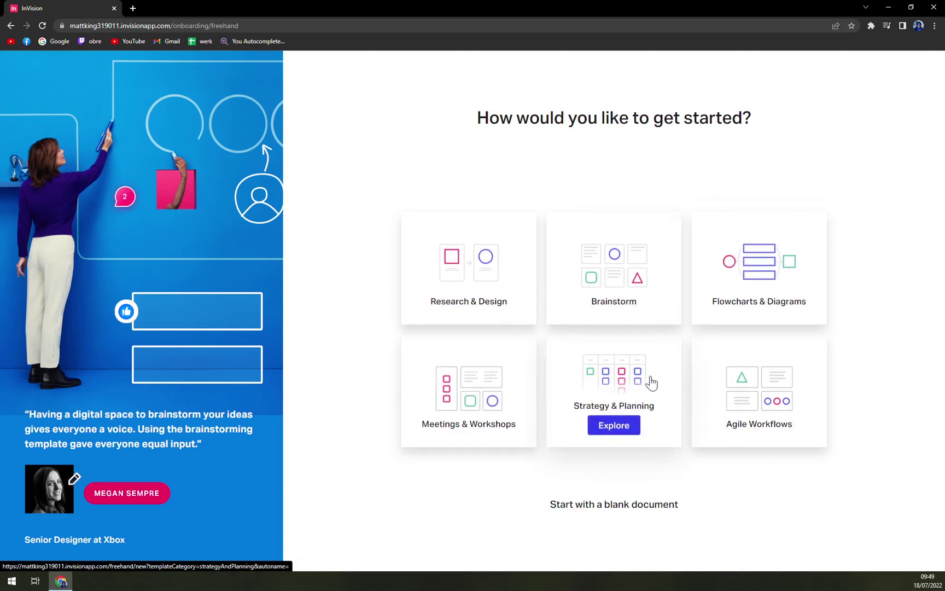
mouse_move(770, 388)
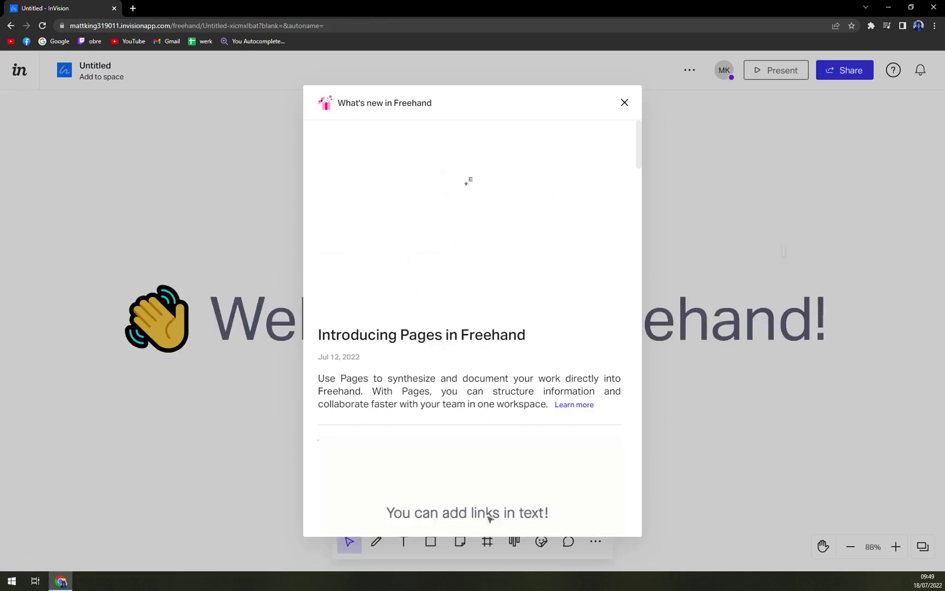
Read through the What's new in Freehand notes and close the dialog.
scroll(476, 459, "down", 3)
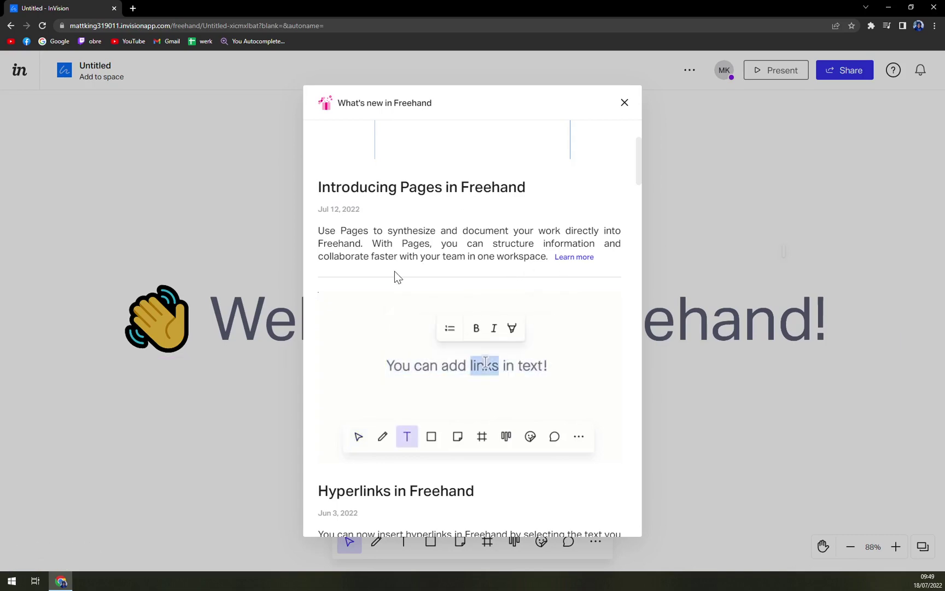
scroll(489, 272, "down", 10)
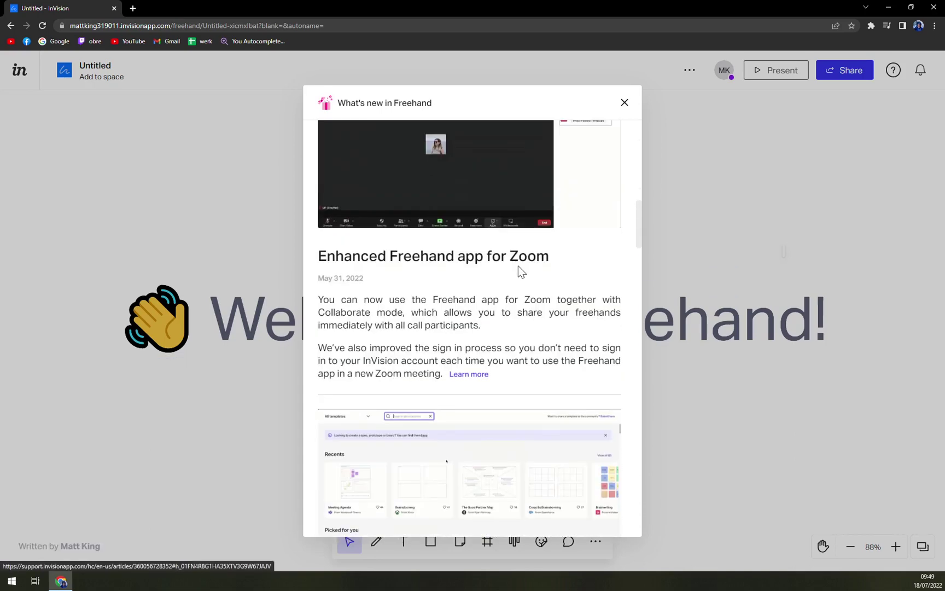
scroll(523, 271, "down", 10)
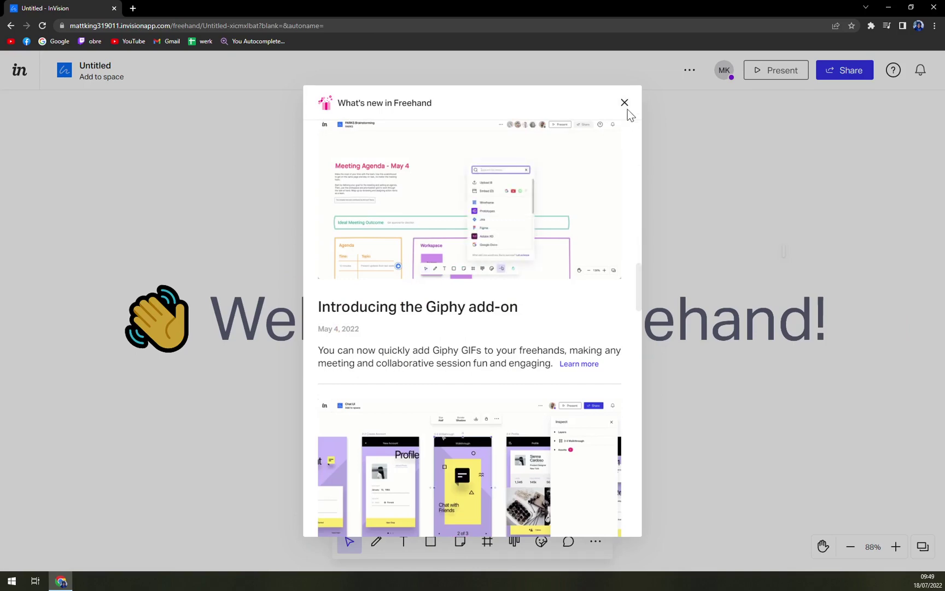
scroll(520, 330, "down", 15)
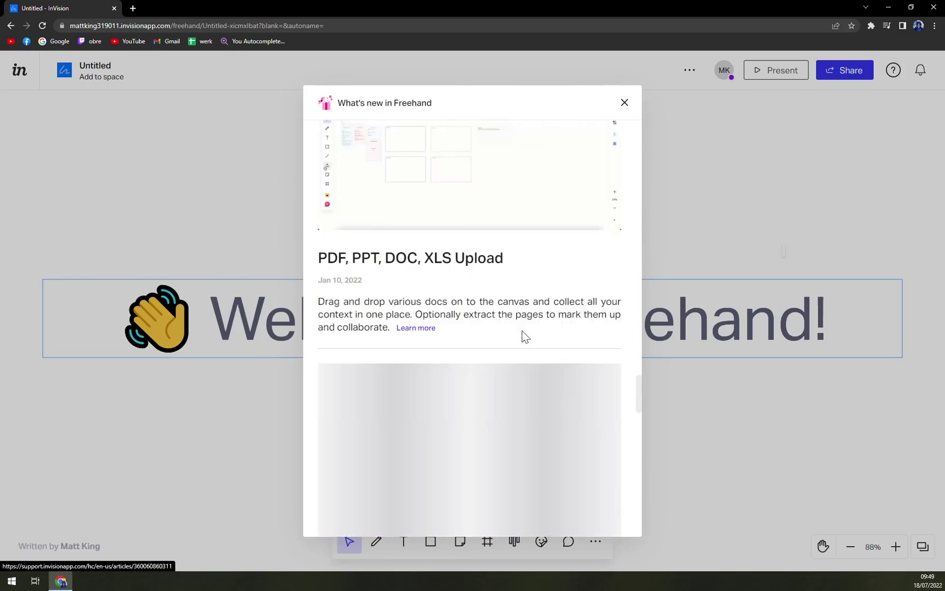
left_click(620, 109)
Move the Welcome to Freehand! heading up near the top of the canvas.
mouse_move(328, 312)
left_mouse_down()
mouse_move(366, 260)
mouse_move(315, 146)
mouse_move(323, 138)
left_mouse_up()
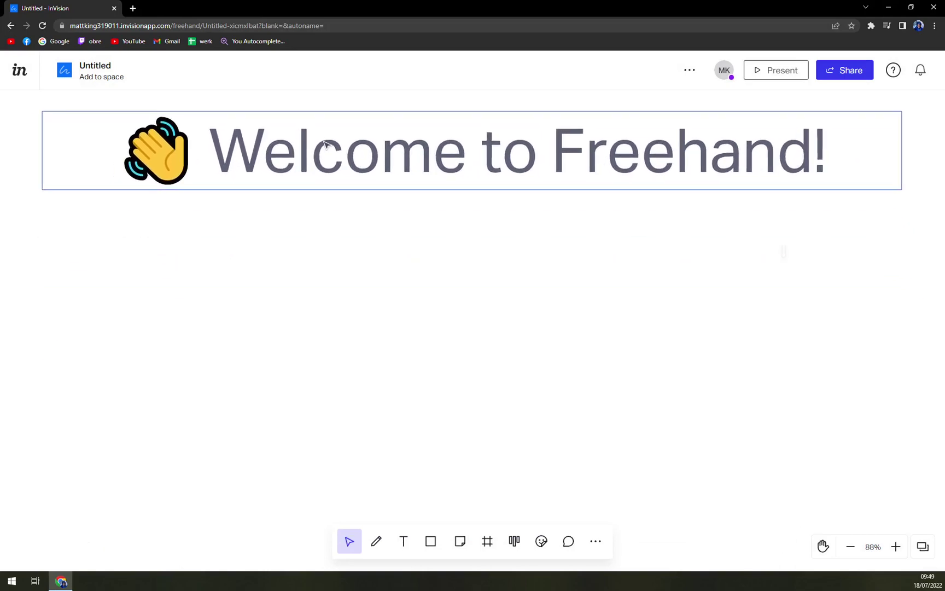
left_click(457, 337)
mouse_move(314, 171)
left_mouse_down()
mouse_move(315, 356)
mouse_move(382, 175)
mouse_move(348, 134)
mouse_move(381, 144)
mouse_move(242, 149)
mouse_move(583, 166)
mouse_move(280, 284)
mouse_move(447, 133)
mouse_move(321, 122)
mouse_move(304, 185)
mouse_move(295, 150)
mouse_move(389, 142)
mouse_move(289, 138)
mouse_move(337, 143)
left_mouse_up()
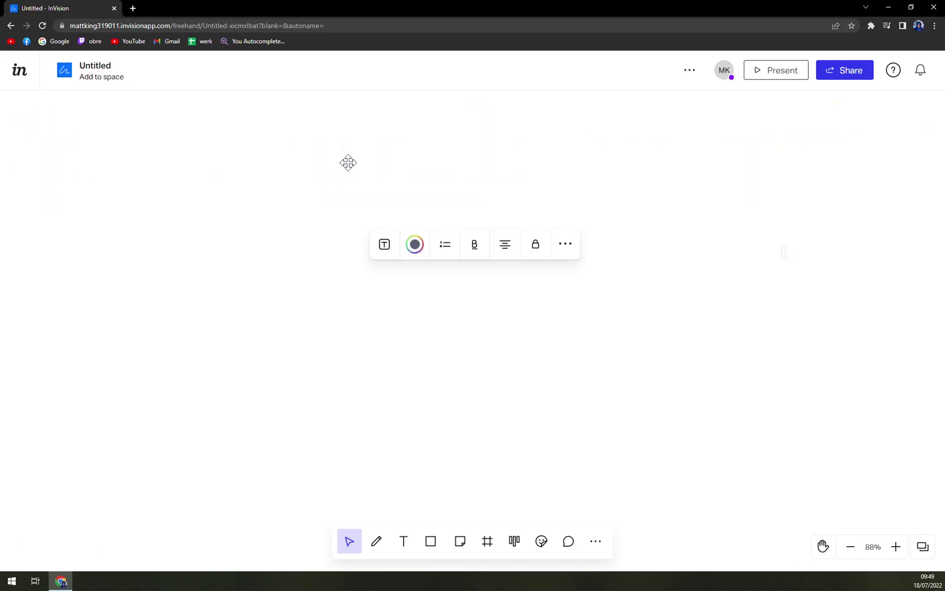
Replace the heading text with 'Hello WORLD', keeping the waving-hand emoji.
double_click(337, 143)
key("Escape")
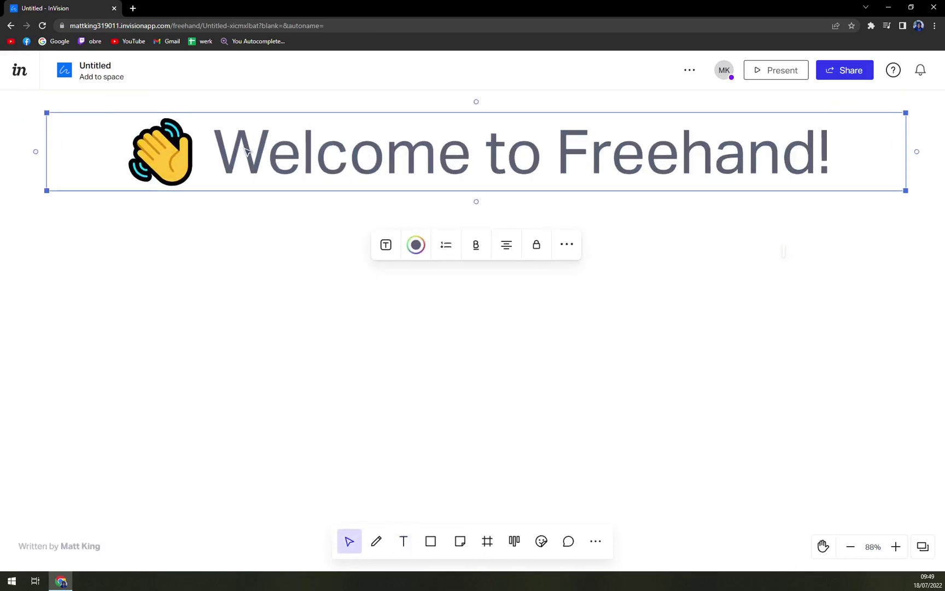
double_click(262, 147)
left_click(265, 151)
key("shift+Left")
left_click_drag(264, 150, 827, 146)
type("H")
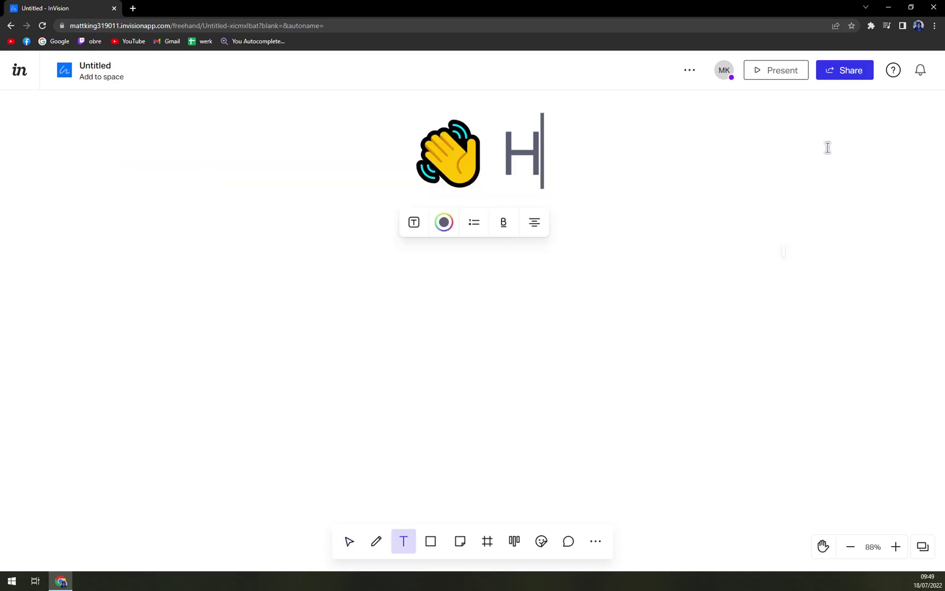
type("ello WORLD")
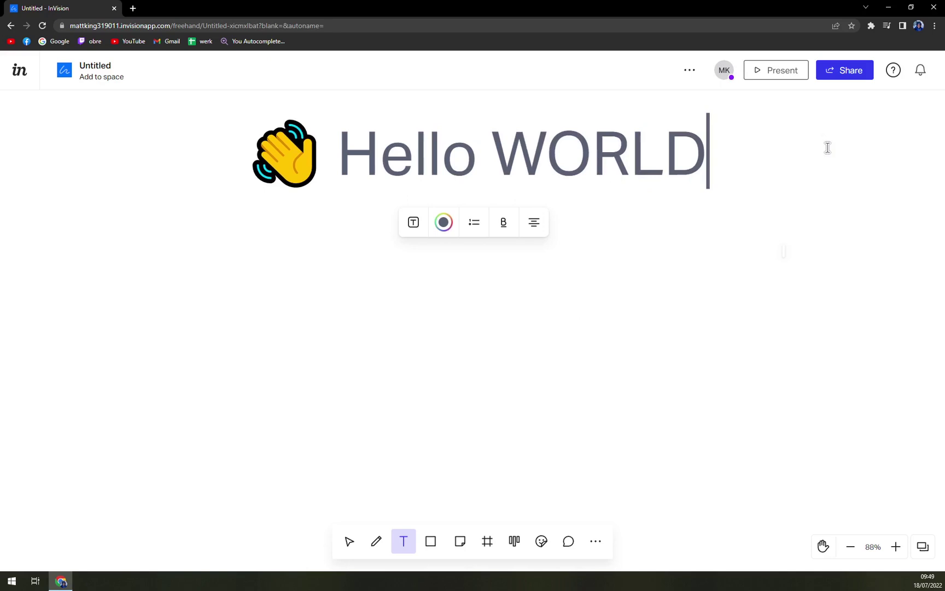
key("Return")
key("BackSpace")
Colour the Hello WORLD heading teal after trying several swatches.
left_click(444, 222)
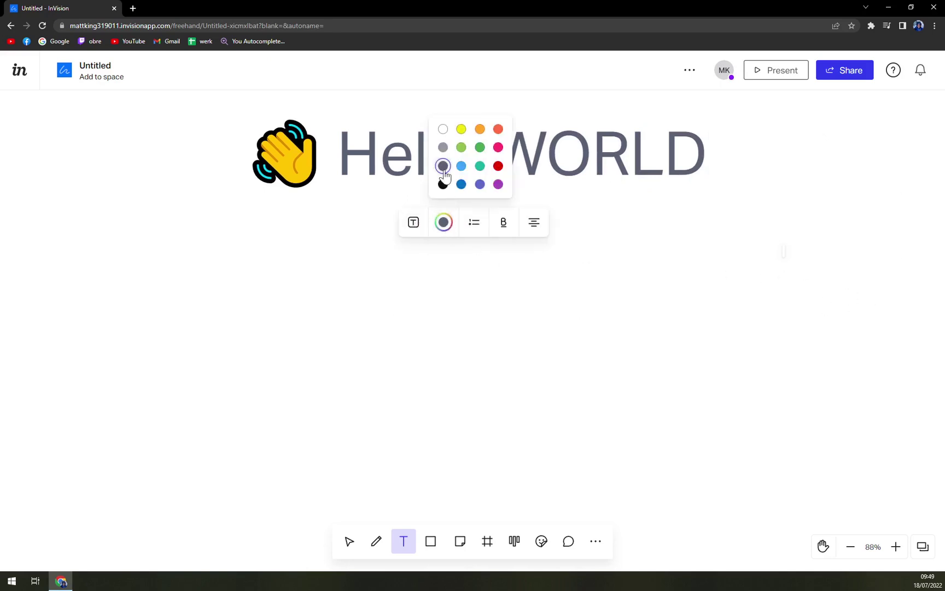
left_click(460, 165)
left_click(461, 147)
left_click(461, 130)
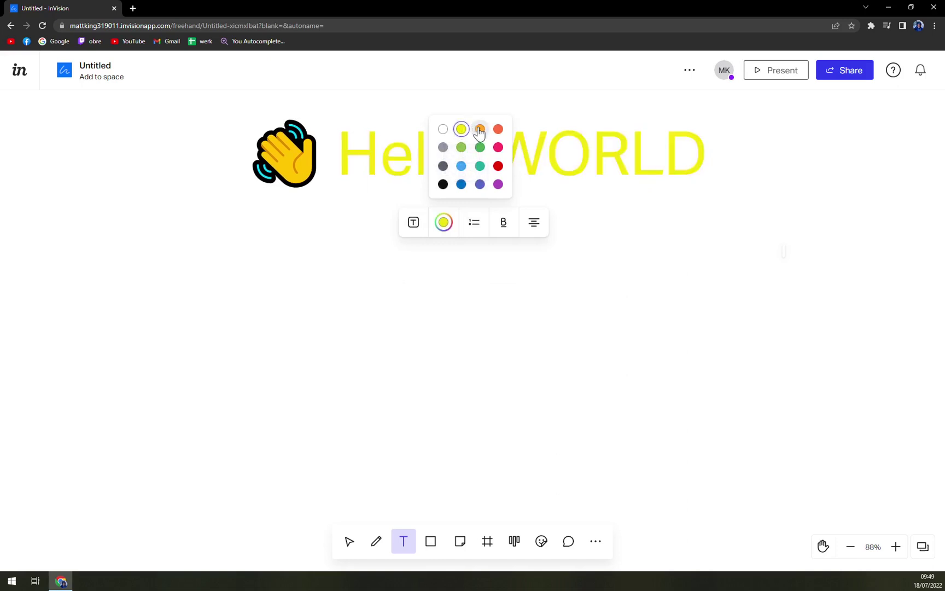
left_click(480, 129)
left_click(497, 129)
left_click(497, 165)
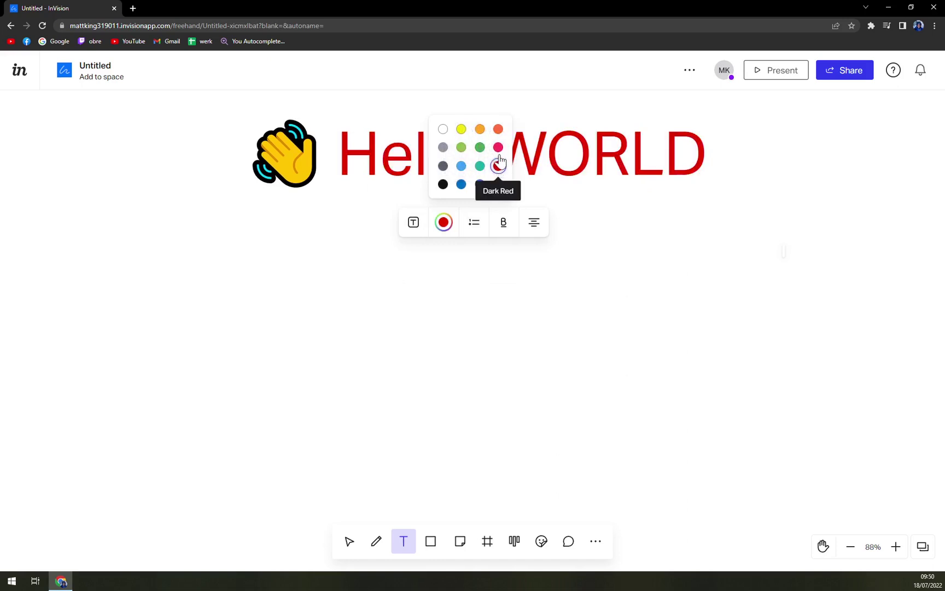
left_click(497, 147)
left_click(479, 165)
left_click(439, 274)
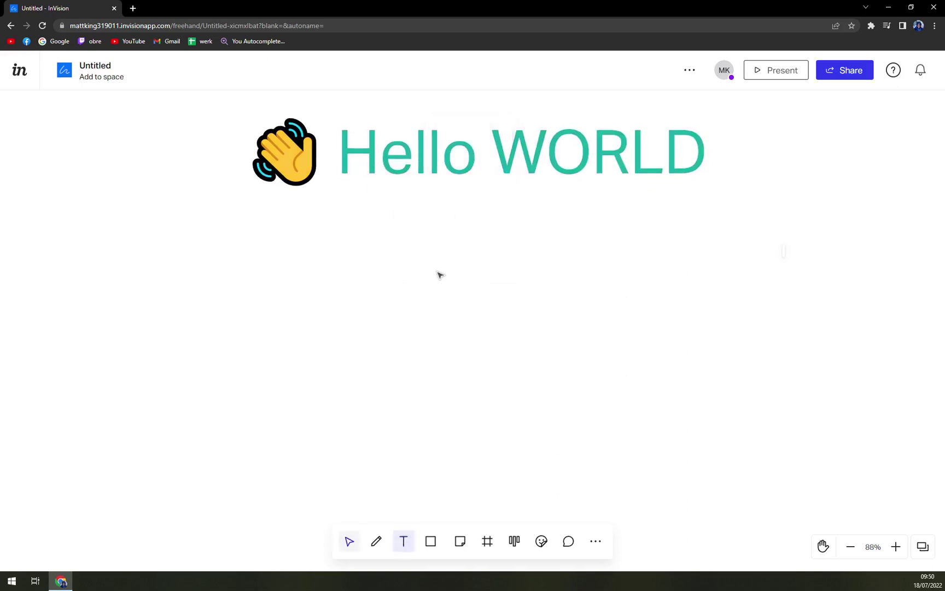
Centre the Hello WORLD heading near the top of the canvas.
left_click(477, 160)
left_click_drag(476, 161, 466, 168)
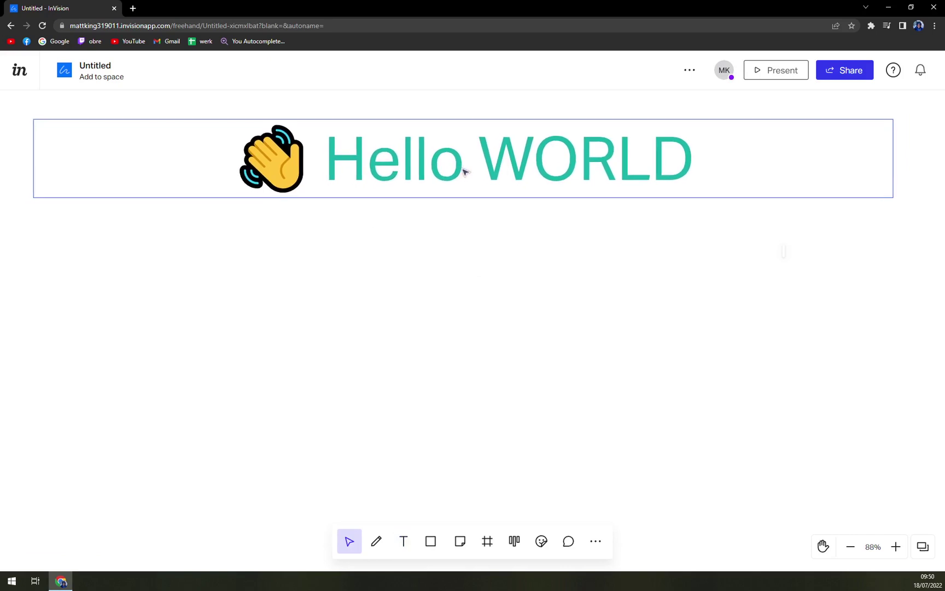
mouse_move(280, 170)
left_mouse_down()
mouse_move(263, 165)
mouse_move(279, 168)
mouse_move(275, 161)
left_mouse_up()
double_click(274, 158)
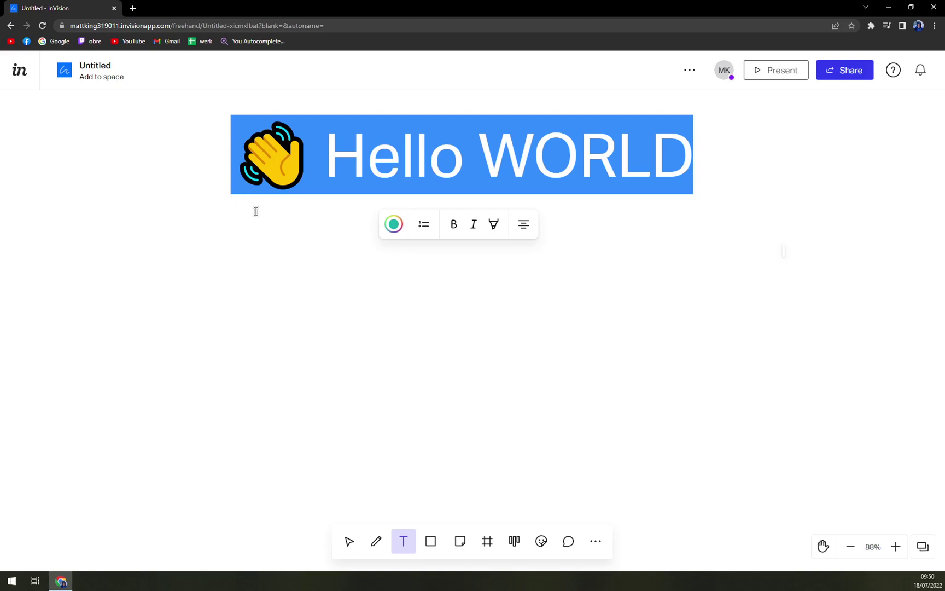
key("Escape")
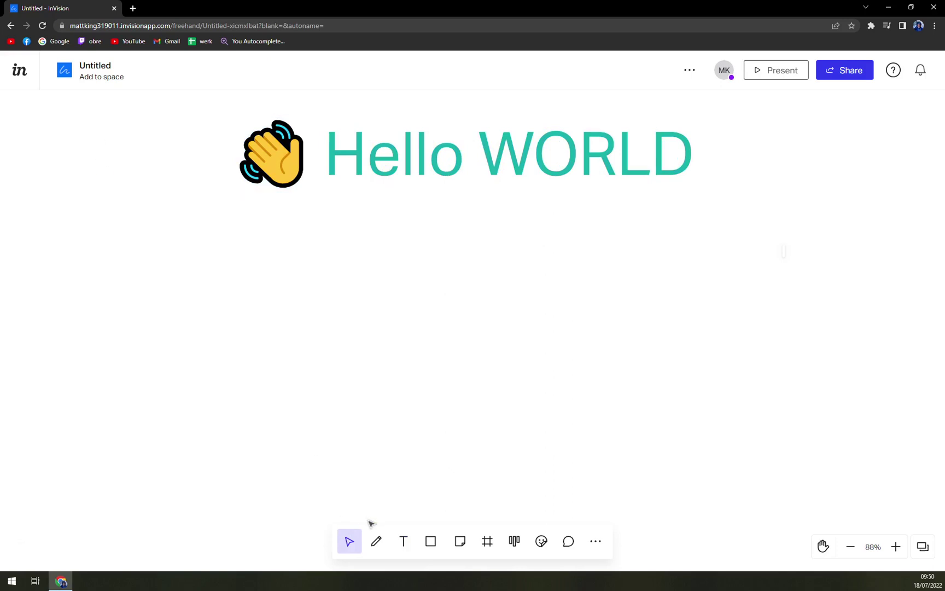
Discard a stray text box below the heading and pick the Rectangle tool.
left_click(403, 541)
left_click_drag(280, 244, 721, 411)
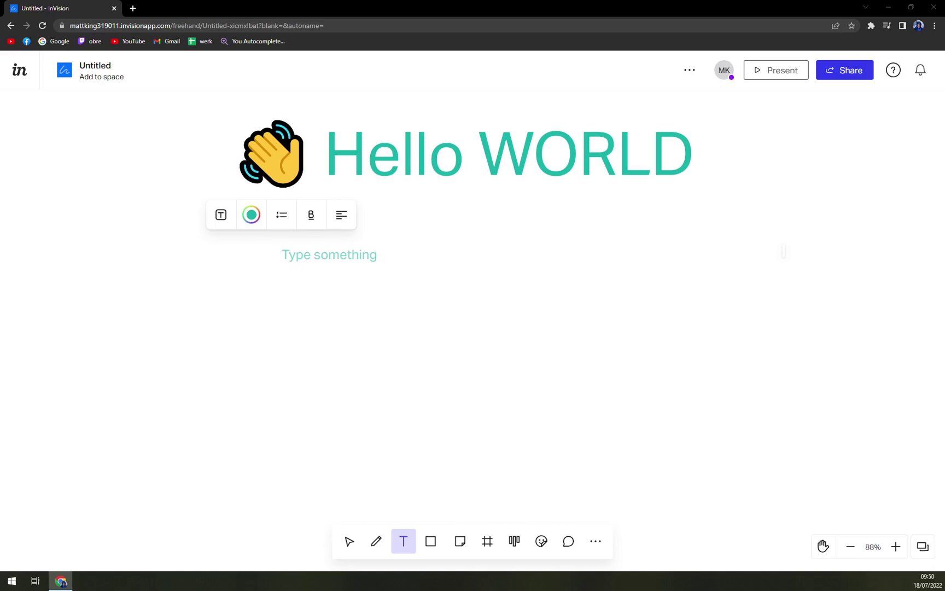
left_click(303, 273)
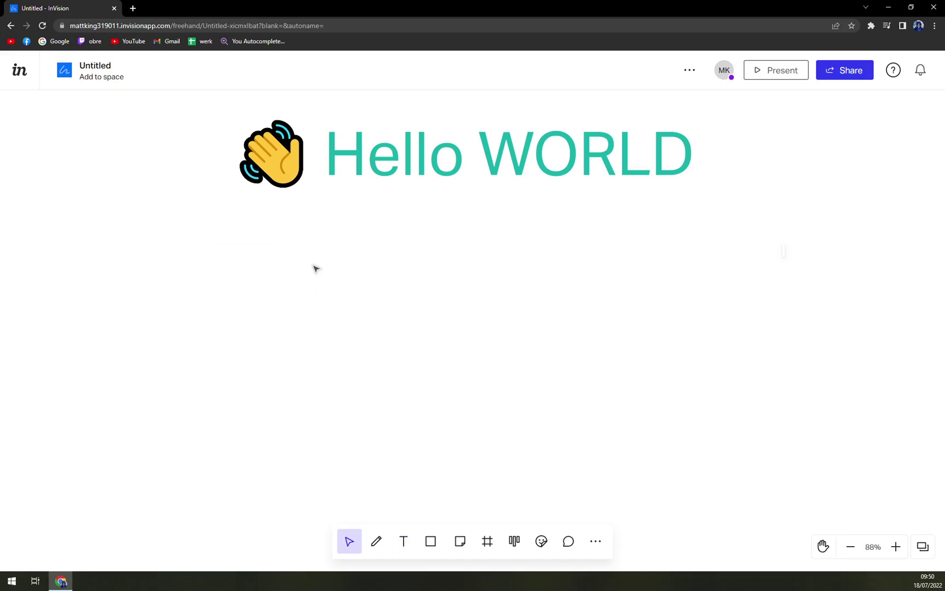
left_click(430, 541)
Draw a wide rectangle and move it up just beneath the Hello WORLD heading.
left_click_drag(312, 343, 710, 431)
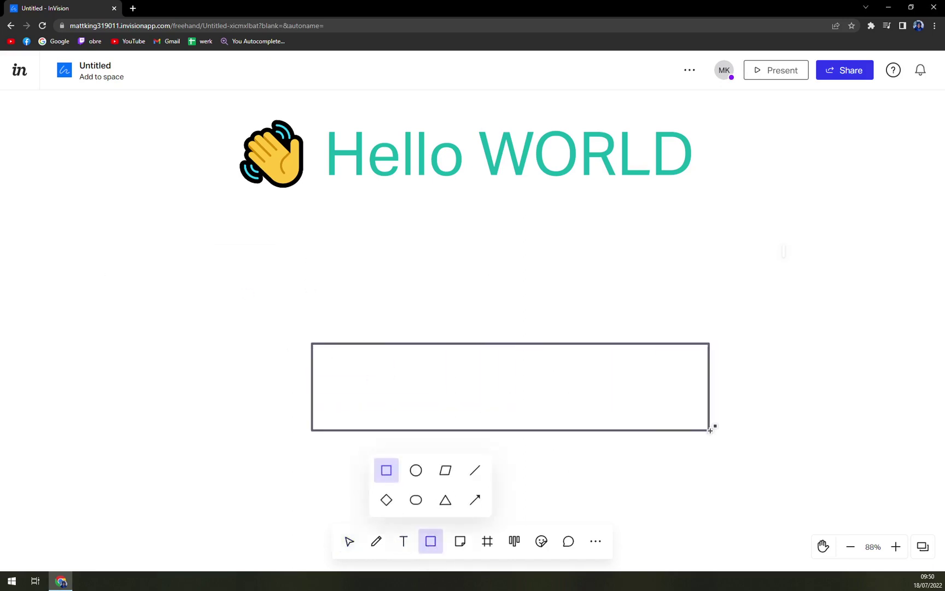
mouse_move(532, 389)
left_mouse_down()
mouse_move(497, 365)
mouse_move(486, 282)
left_mouse_up()
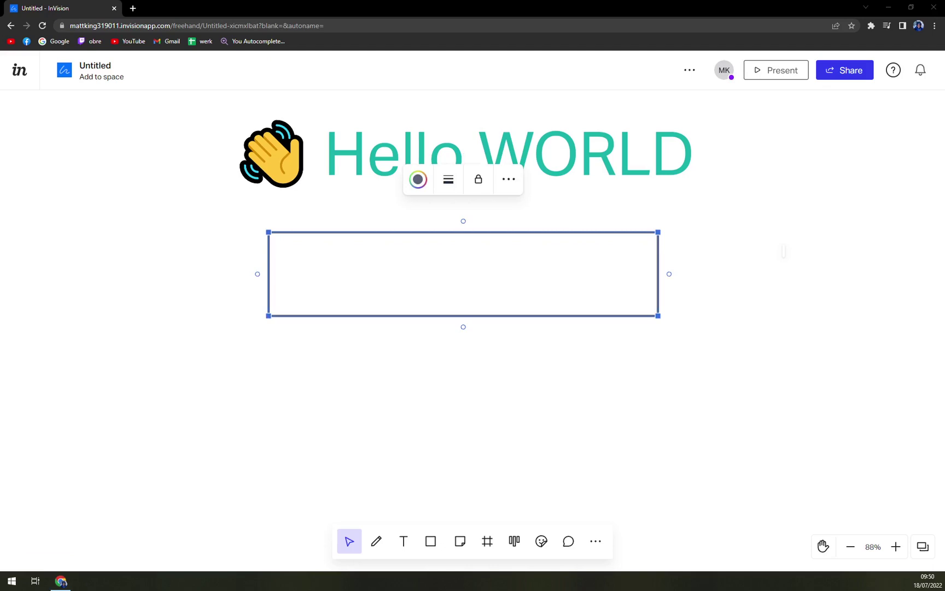
left_click(517, 555)
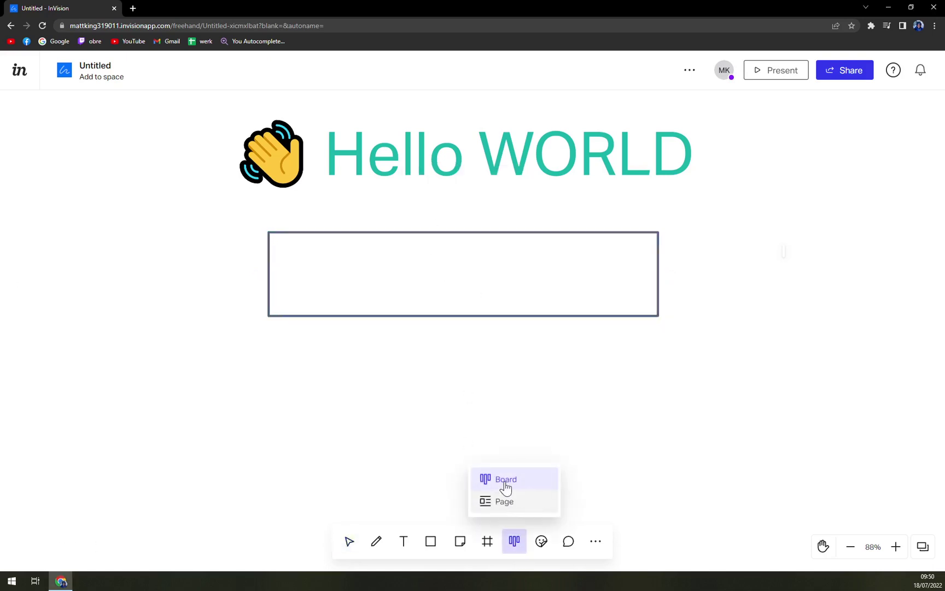
Add a three-column board to the canvas and give it a fourth column.
left_click(339, 378)
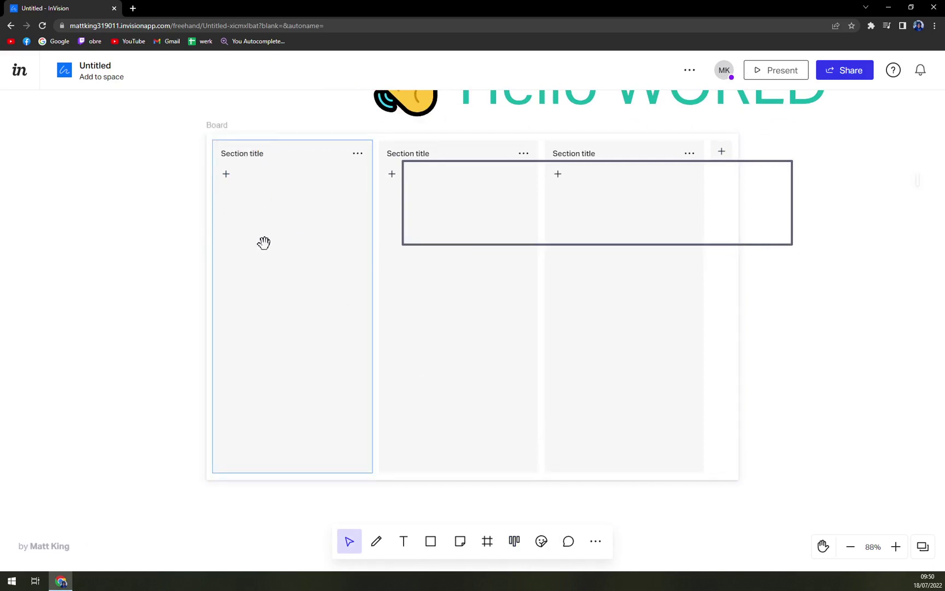
scroll(595, 471, "up", 5)
scroll(618, 443, "down", 4)
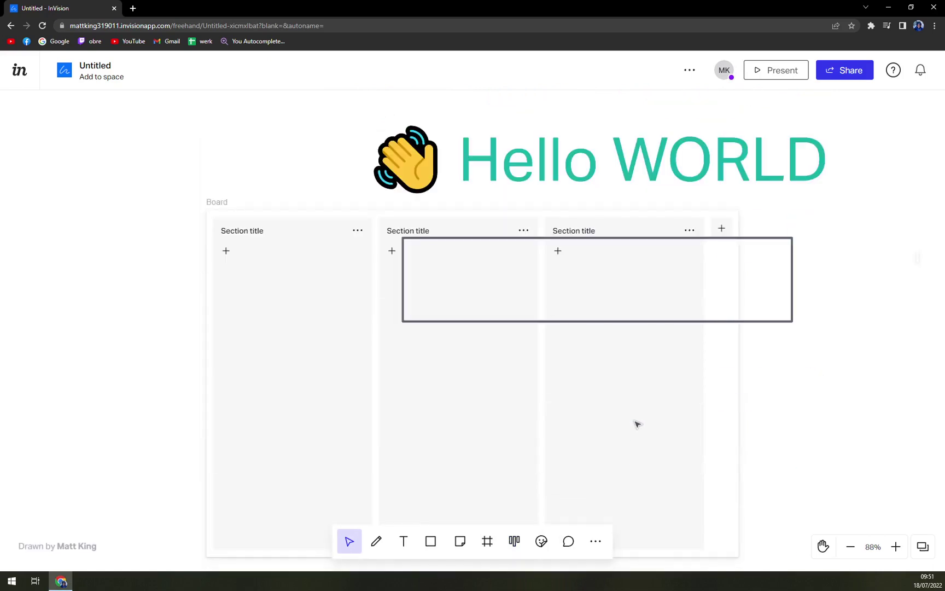
left_click(721, 228)
Delete the drawn rectangle and the board's fourth column through their options menus.
left_click(561, 270)
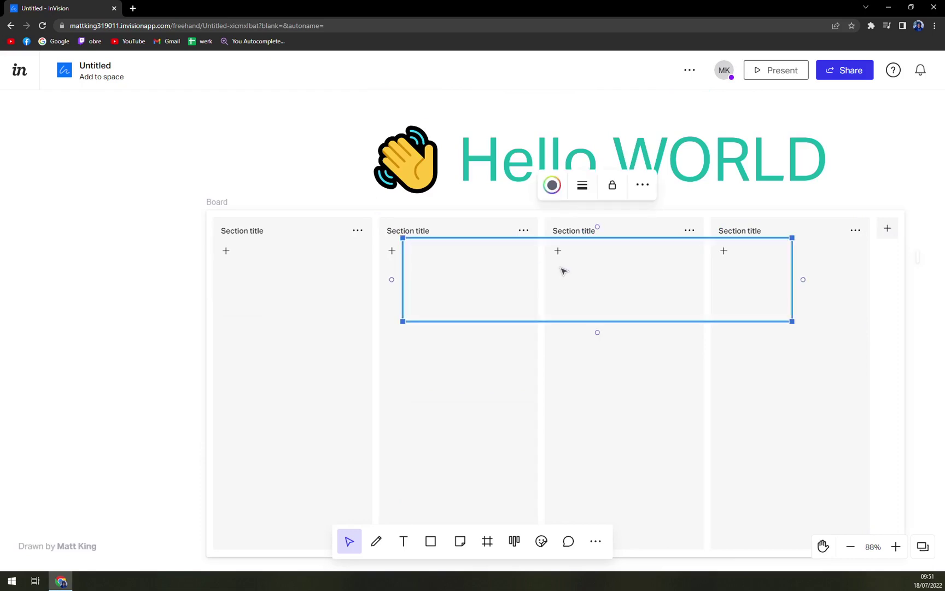
left_click(643, 184)
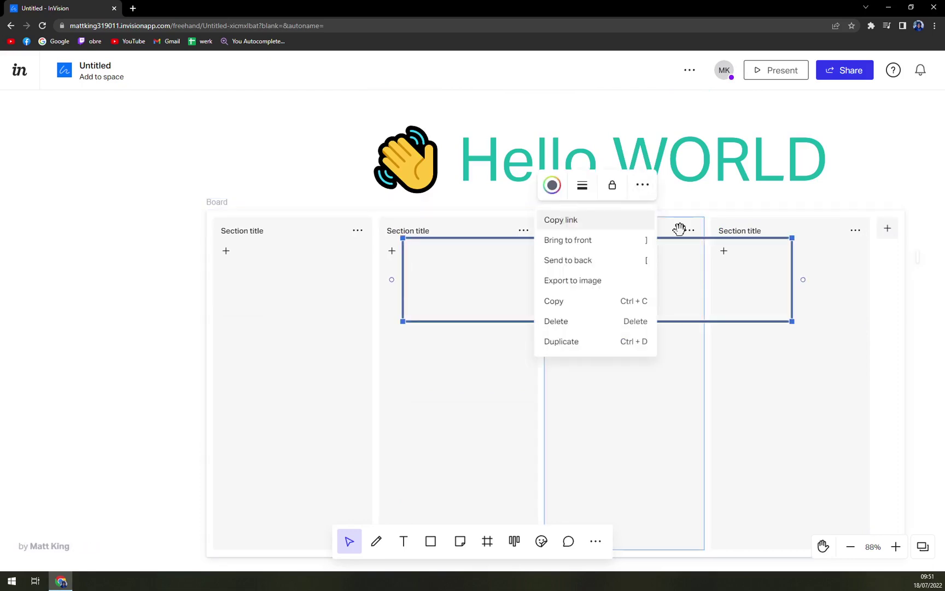
left_click(569, 324)
scroll(619, 250, "down", 1)
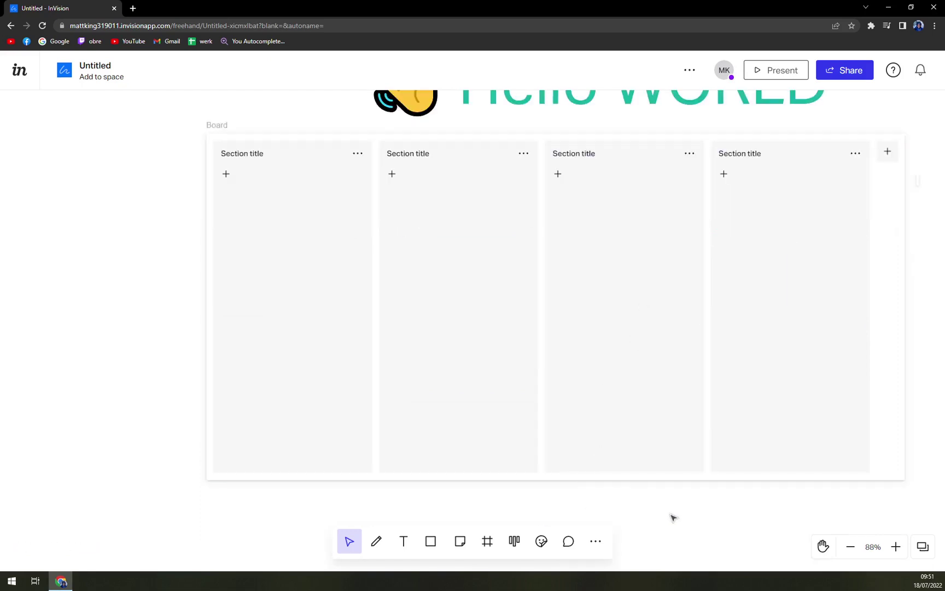
scroll(593, 202, "up", 1)
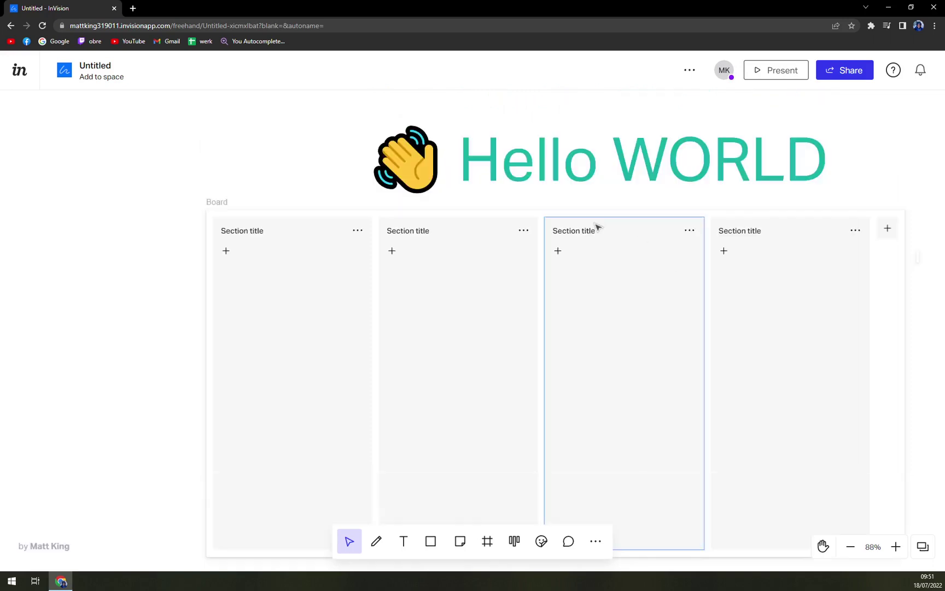
left_click(855, 230)
left_click(873, 272)
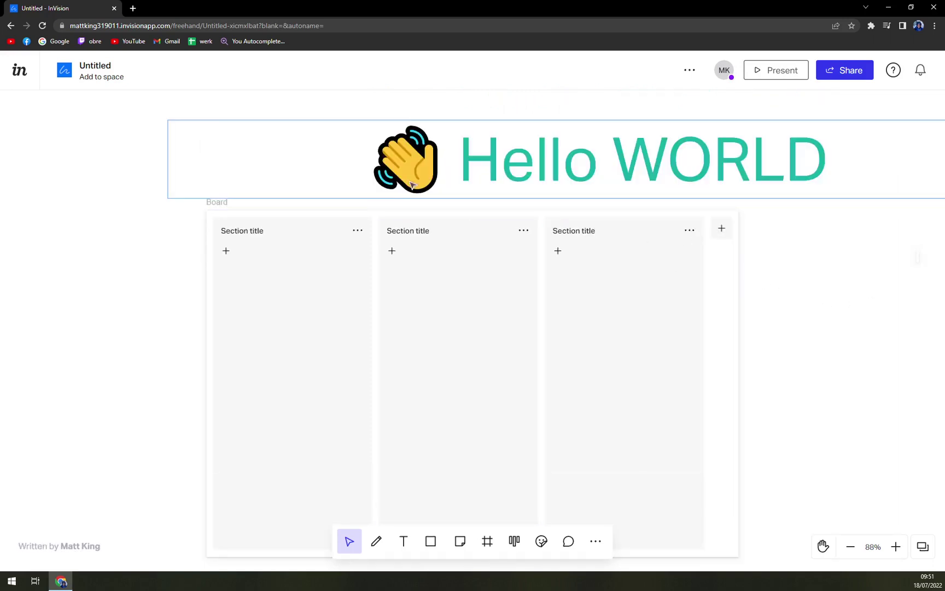
Shift the Hello WORLD heading and the board left so the heading aligns above the board.
left_click_drag(443, 166, 327, 167)
left_click(327, 304)
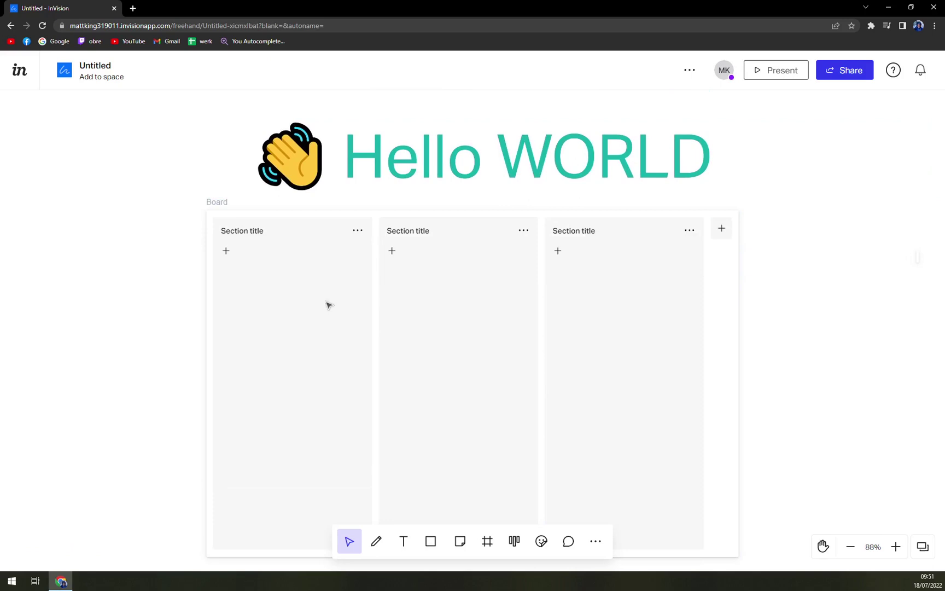
left_click_drag(219, 203, 169, 205)
left_click(455, 159)
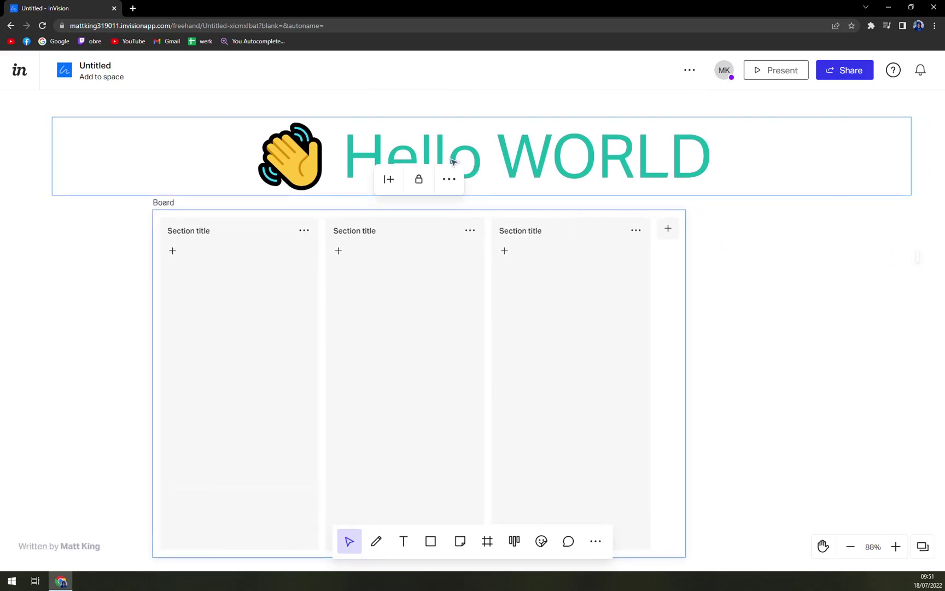
left_click_drag(454, 159, 391, 159)
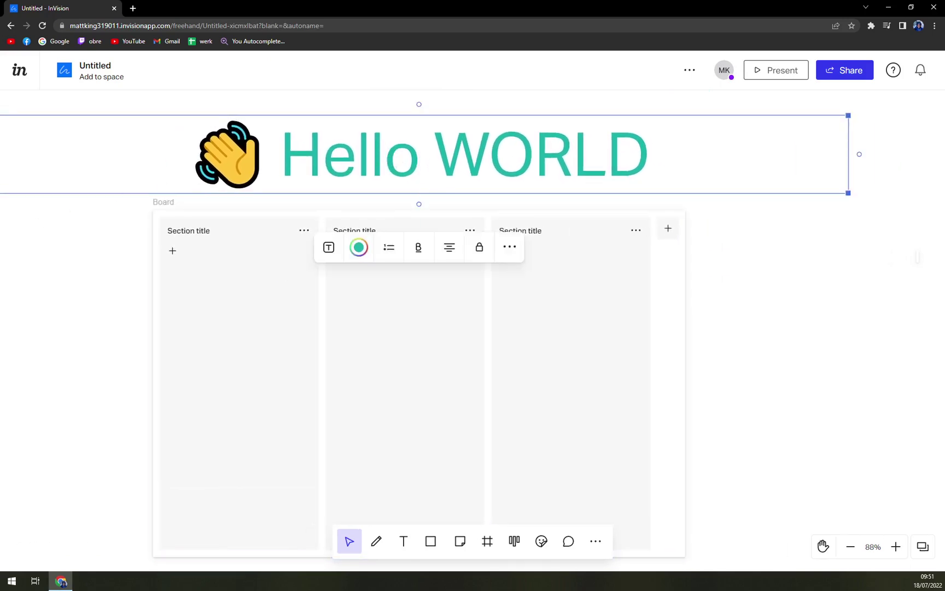
Add an empty card to the board's first column.
scroll(549, 287, "down", 2)
scroll(755, 328, "up", 3)
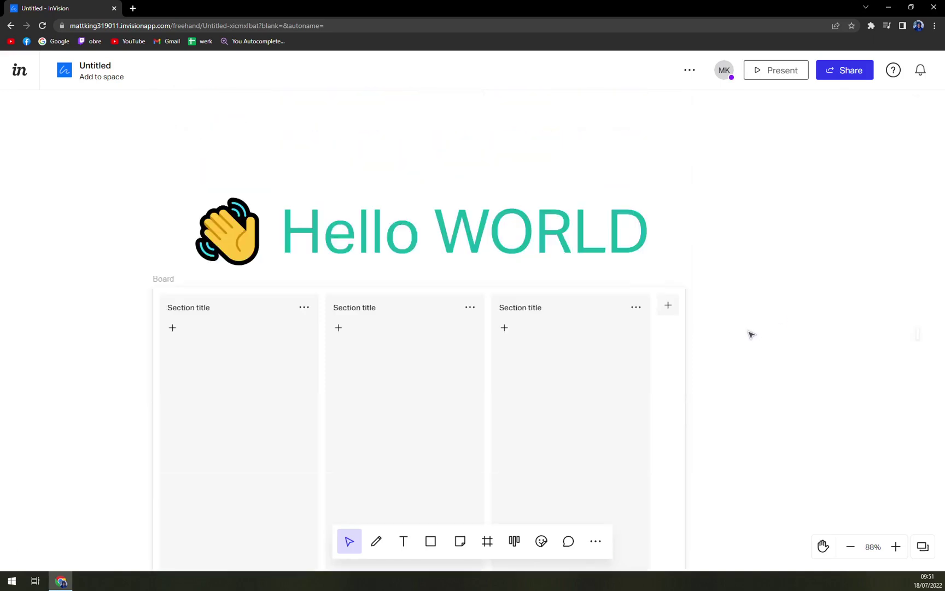
scroll(738, 325, "down", 2)
left_click(592, 316)
left_click(173, 173)
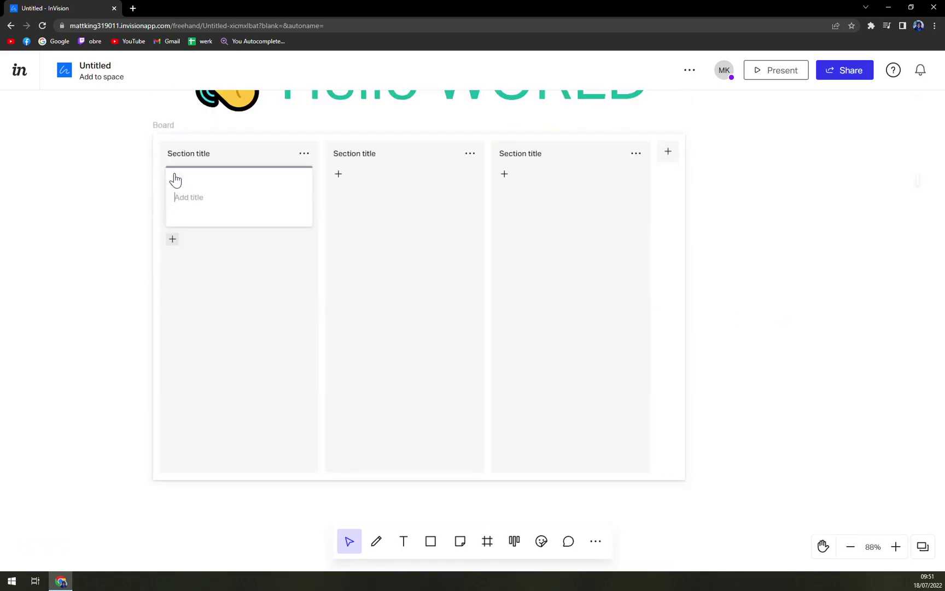
type("WORKD")
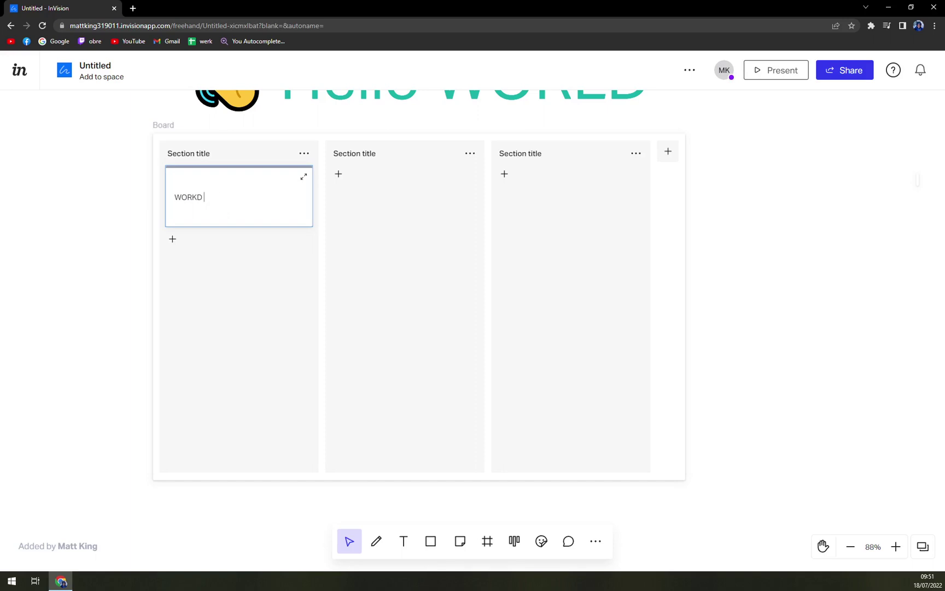
key("BackSpace")
key("BackSpace")
key("BackSpace")
key("BackSpace")
key("BackSpace")
Rename the first column's title to 'Work to DO'.
left_click(192, 140)
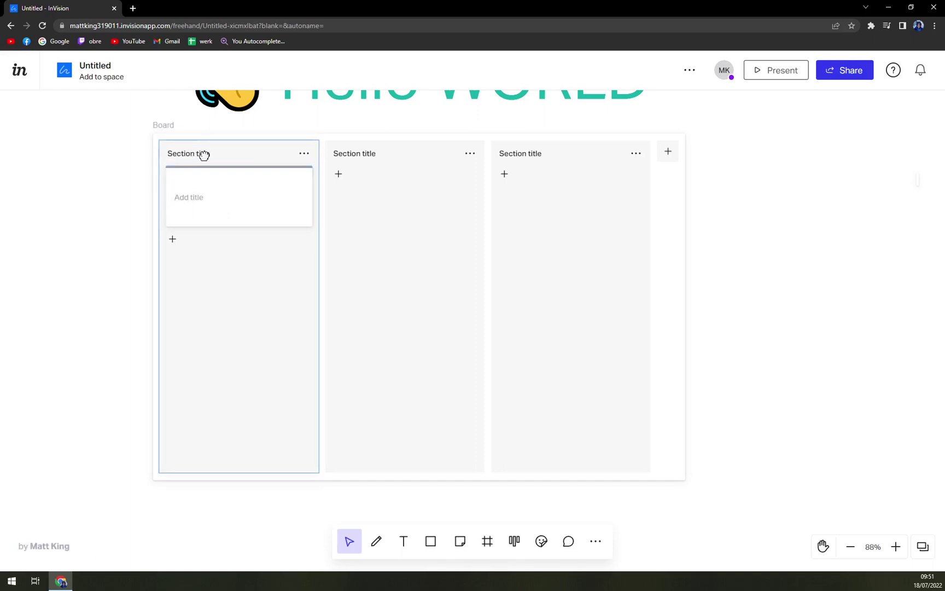
left_click(204, 154)
type("Work to DO")
Rename the second and third columns to 'In Progress' and 'Work DONE'.
left_click(362, 154)
left_click(362, 154)
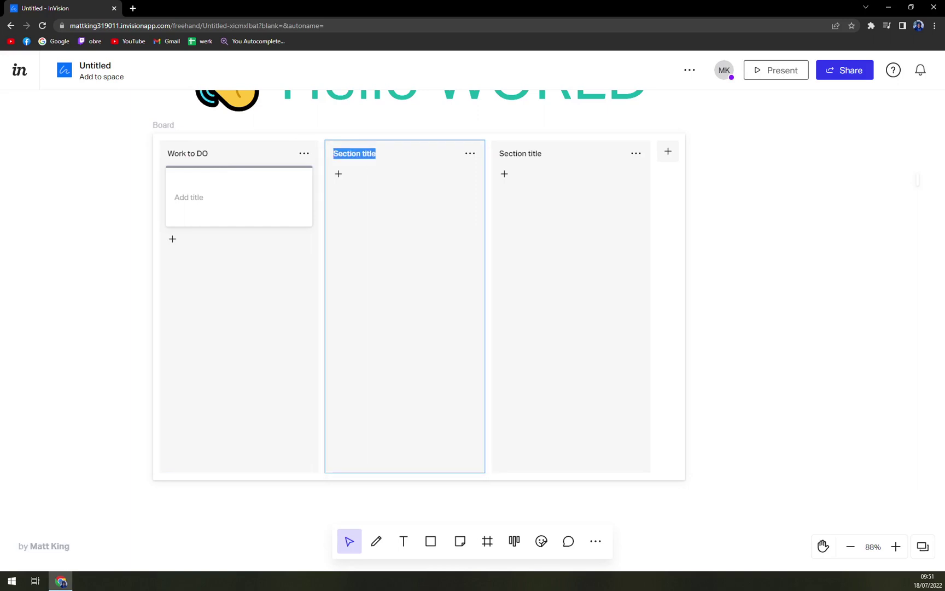
type("In Progress")
left_click(548, 156)
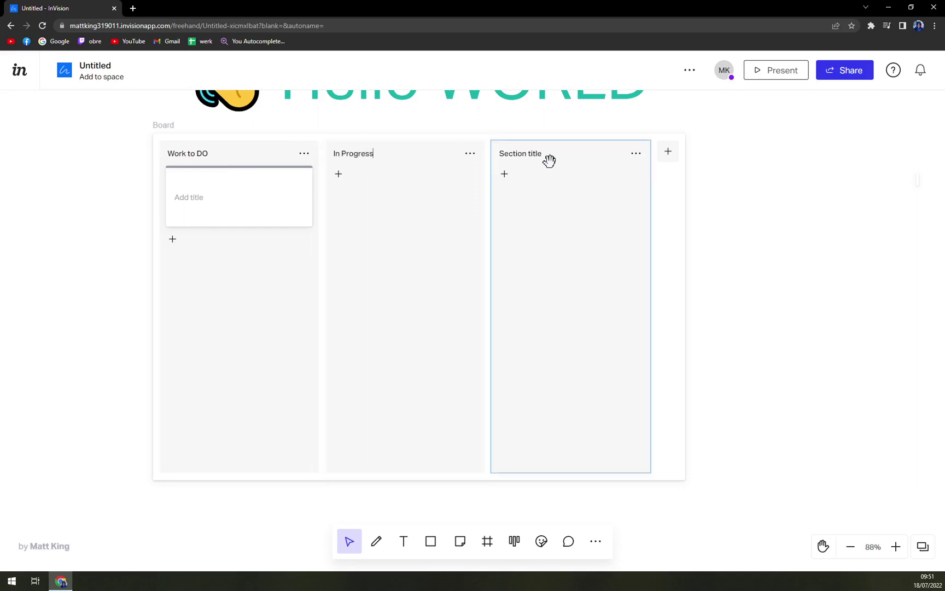
left_click(549, 156)
type("Work DONE")
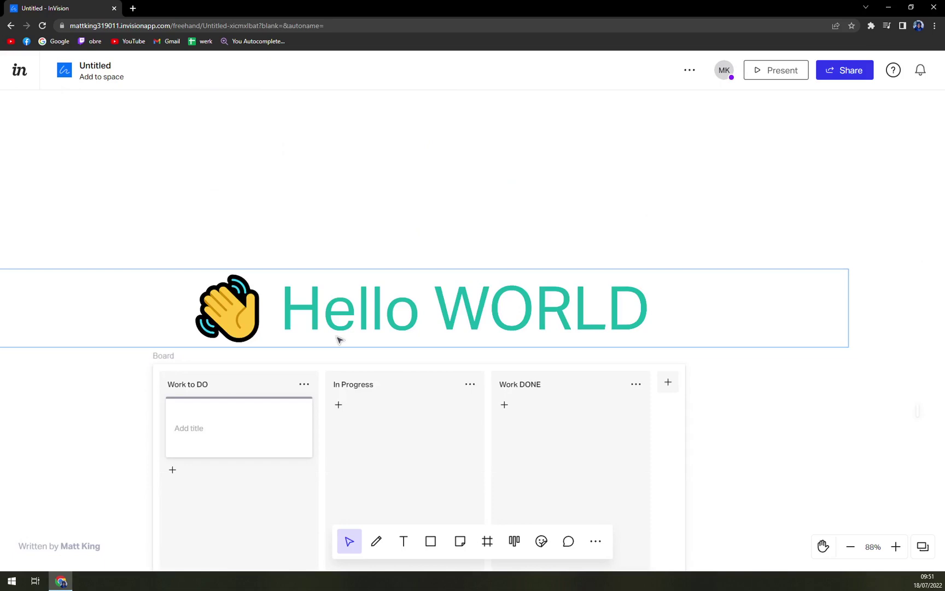
Open the board's Share panel.
scroll(338, 333, "down", 2)
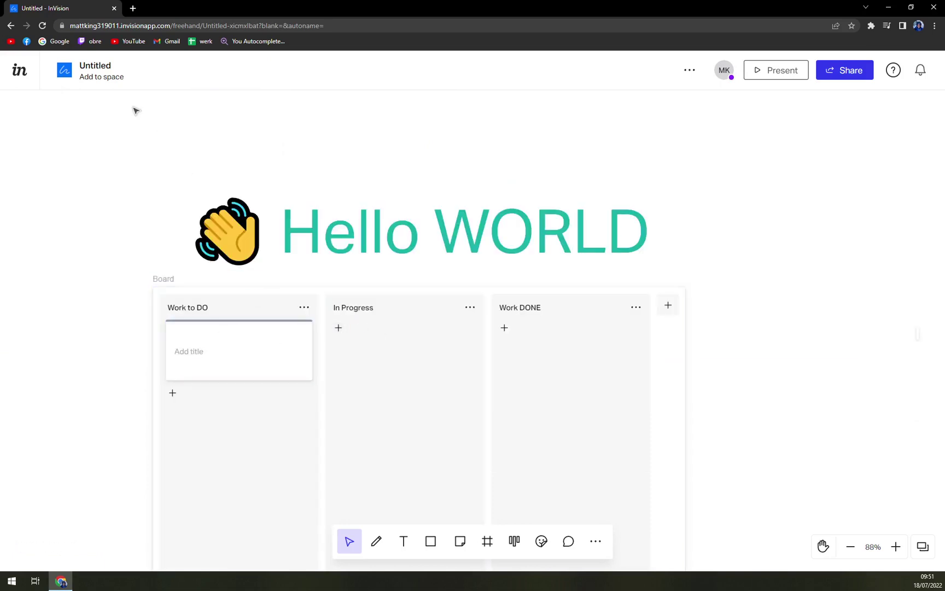
scroll(502, 329, "down", 2)
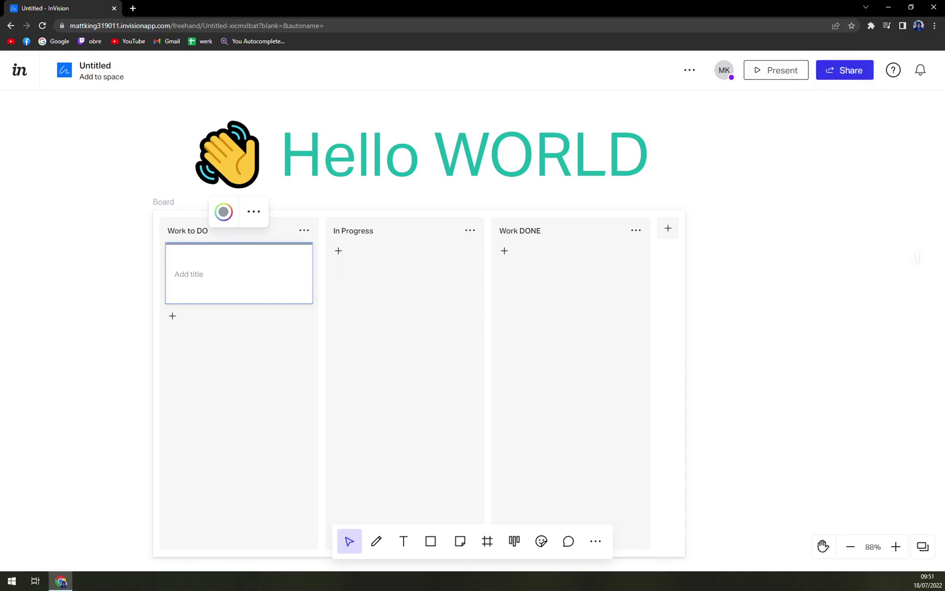
left_click(842, 74)
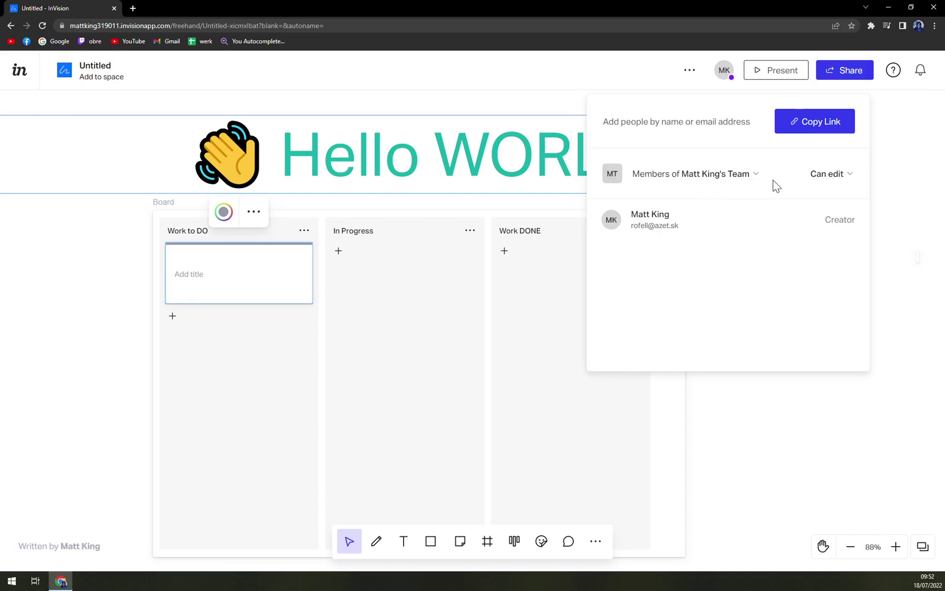
Close the Share panel, glance at Present's frames and notifications, then open the Resource center.
left_click(793, 407)
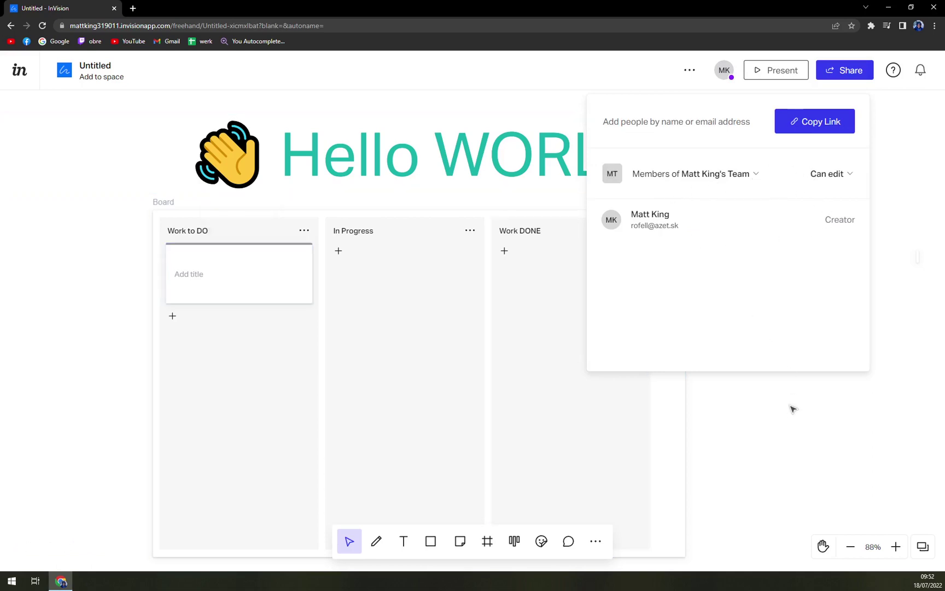
left_click(777, 81)
left_click(670, 210)
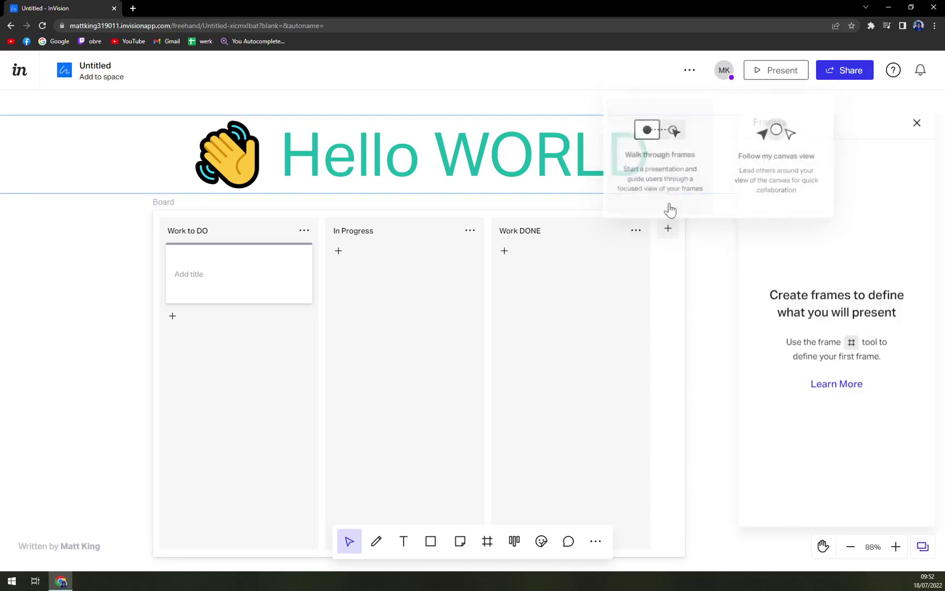
left_click(916, 122)
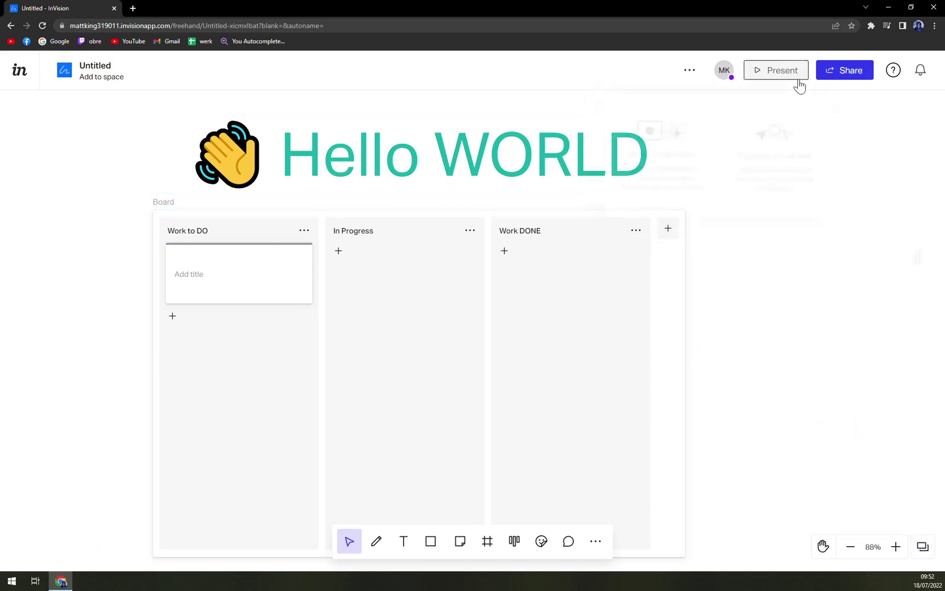
left_click(922, 73)
left_click(896, 71)
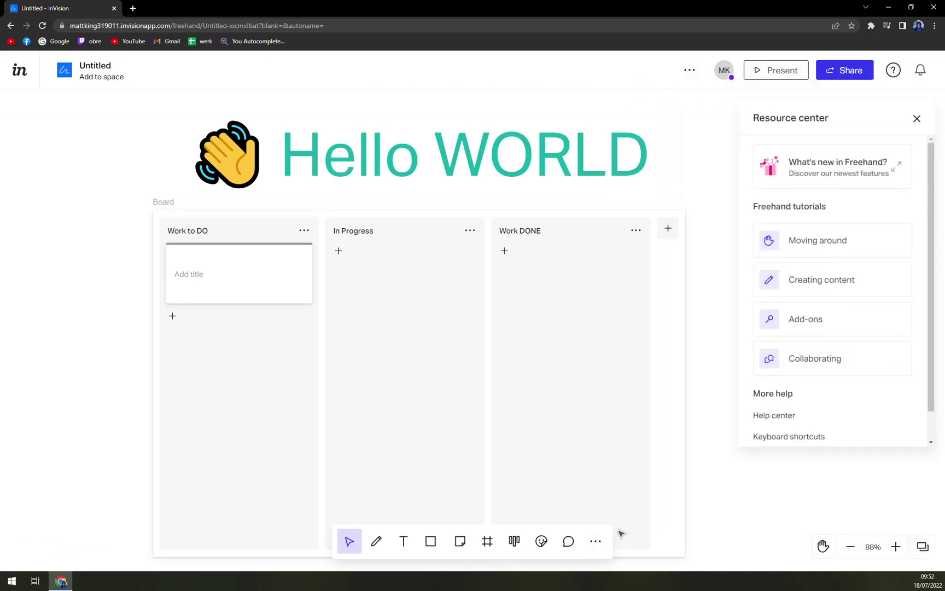
Look through the extra tools list and board settings menu, then dismiss the open menus.
left_click(595, 541)
scroll(624, 395, "down", 5)
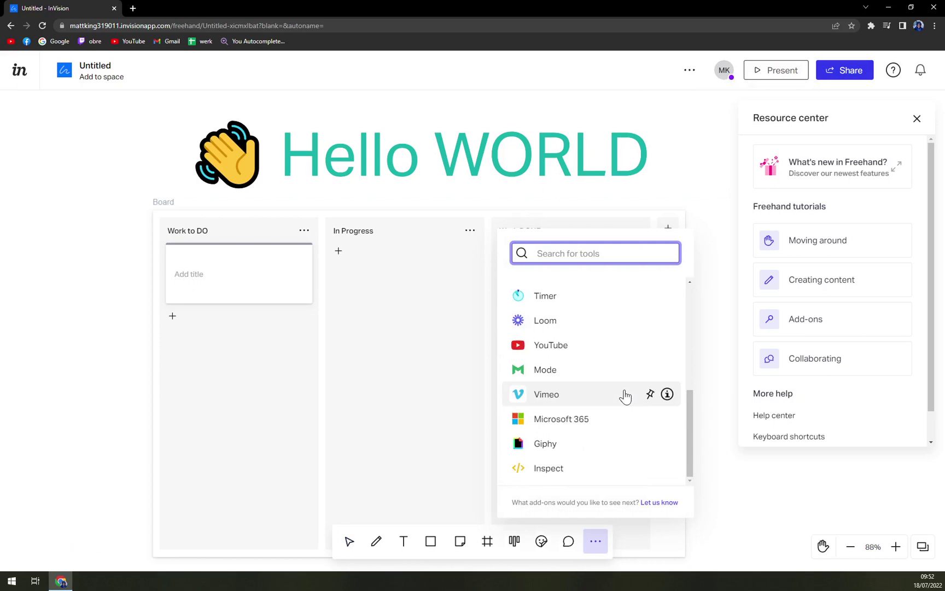
scroll(624, 415, "up", 5)
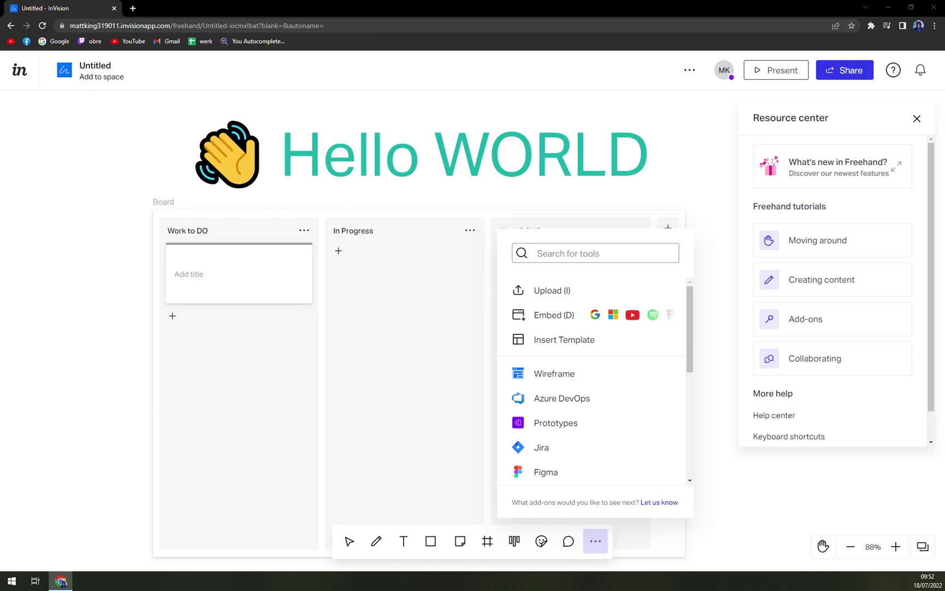
scroll(194, 170, "up", 3)
scroll(468, 302, "down", 3)
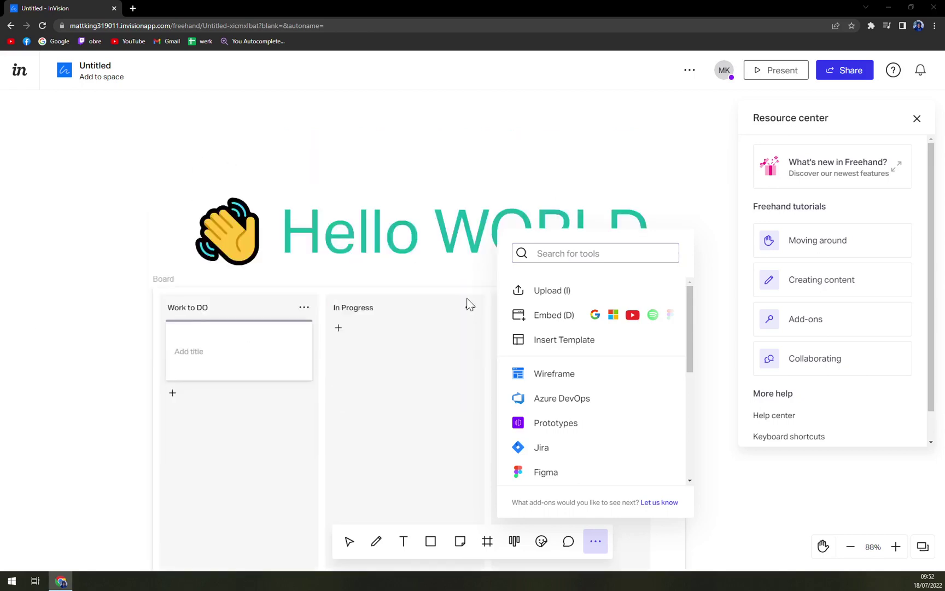
left_click(689, 70)
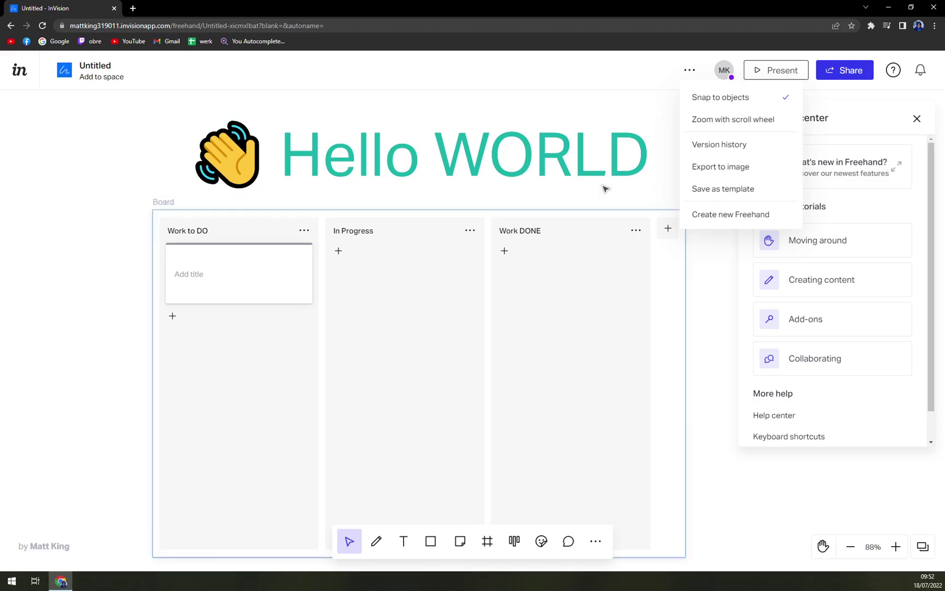
left_click(560, 113)
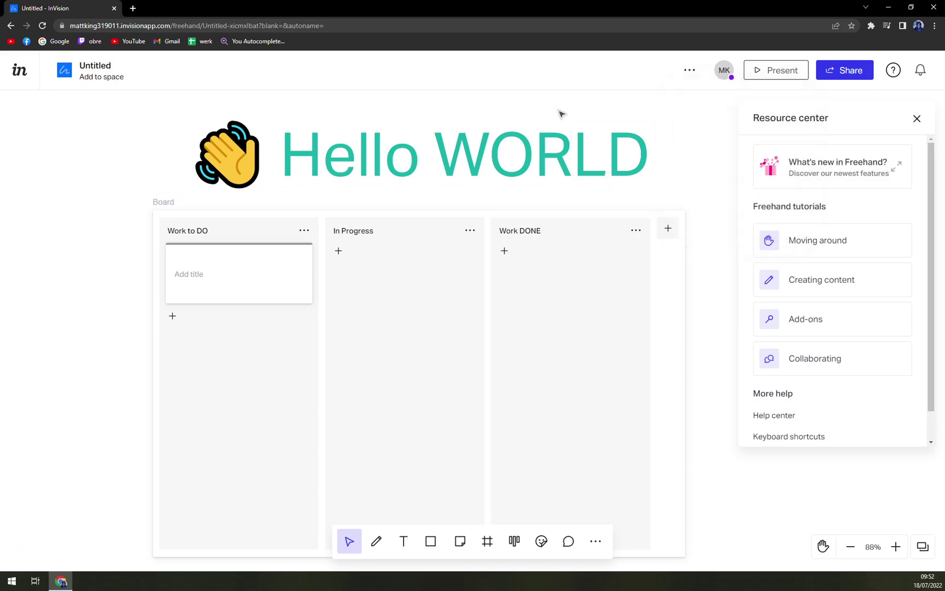
left_click(916, 118)
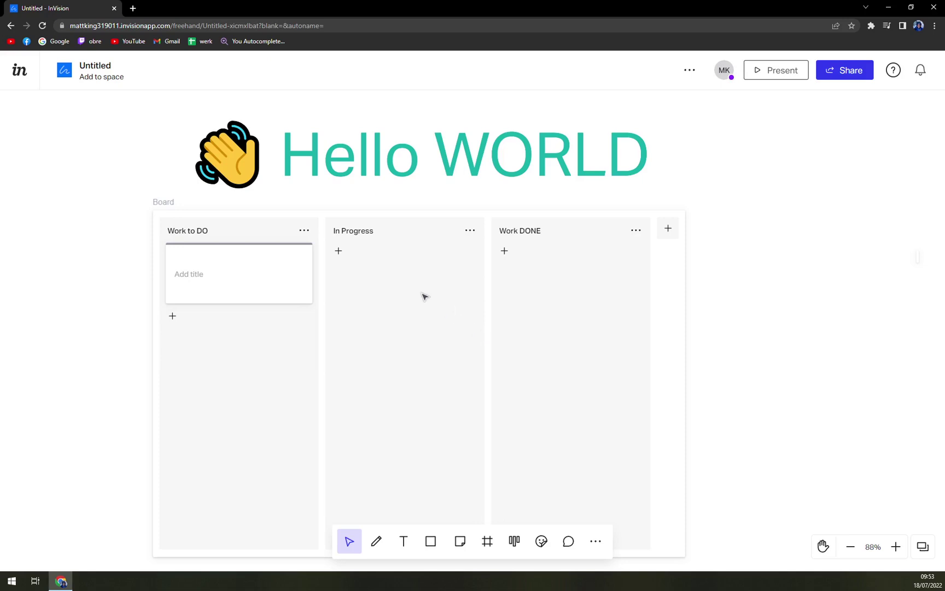
scroll(424, 297, "up", 2)
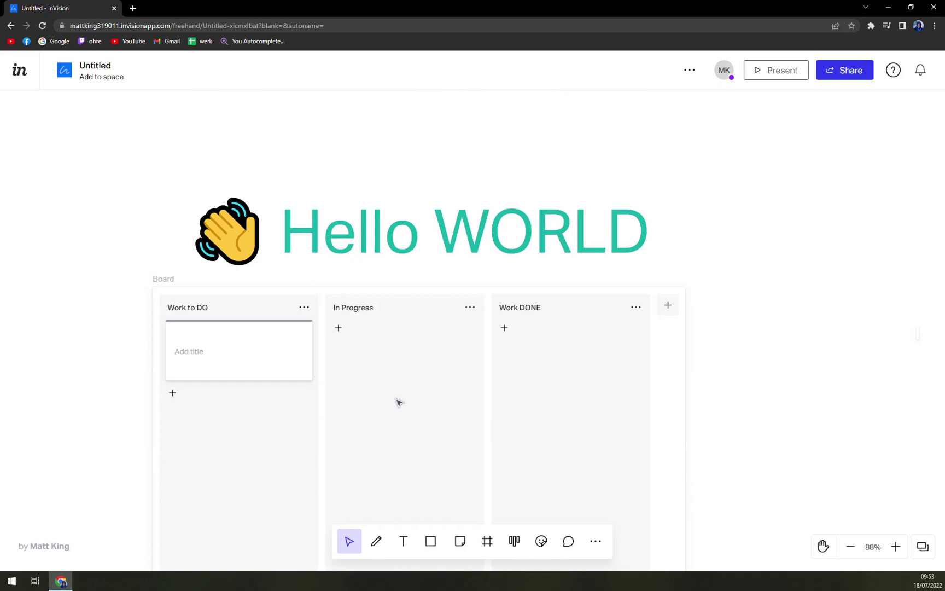
scroll(408, 402, "down", 2)
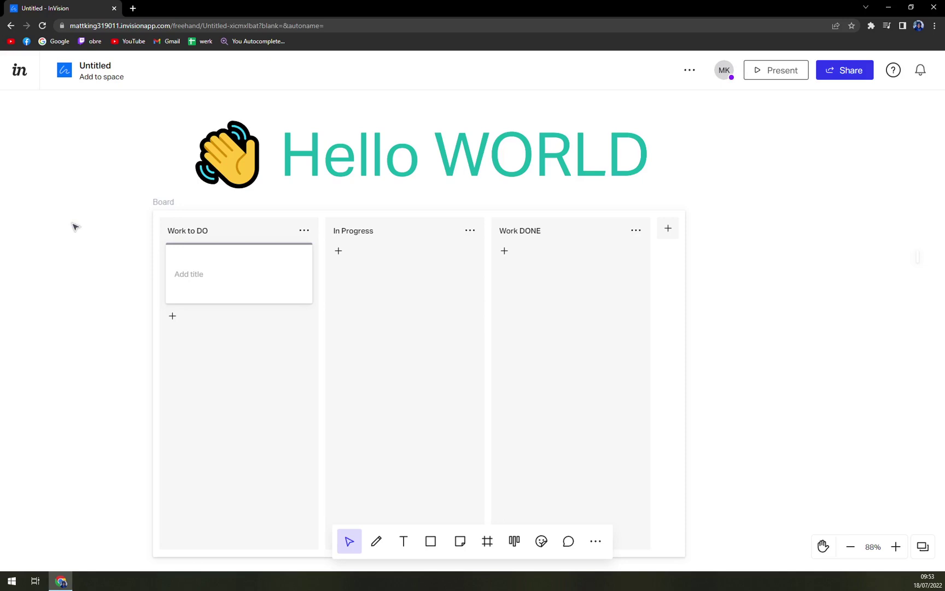
scroll(59, 197, "down", 2)
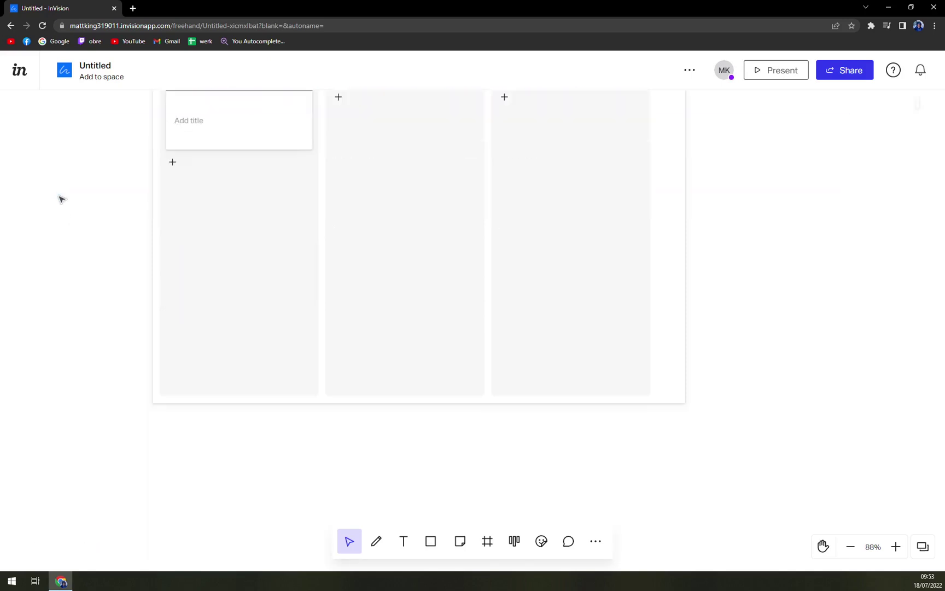
scroll(78, 211, "up", 2)
scroll(95, 255, "down", 2)
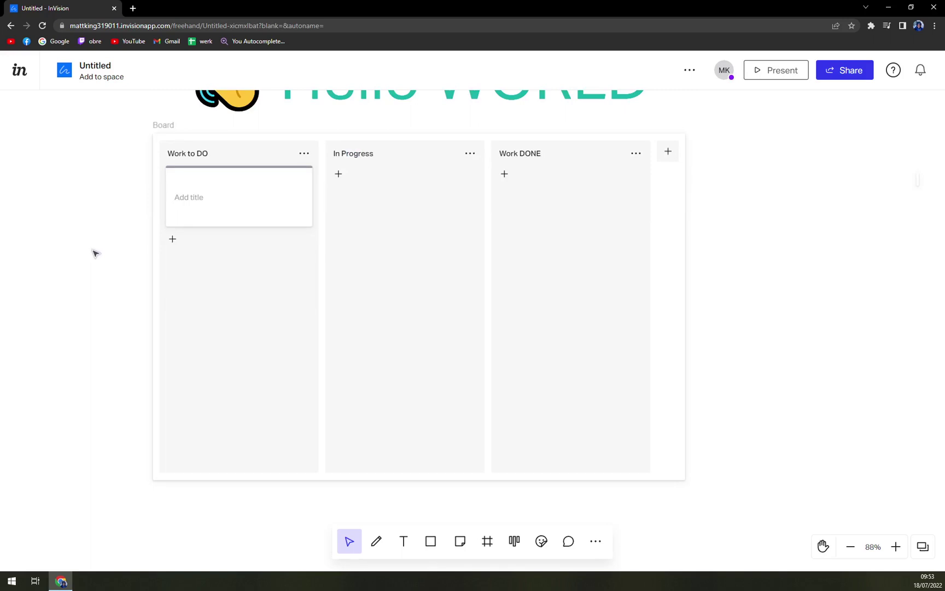
scroll(94, 263, "up", 4)
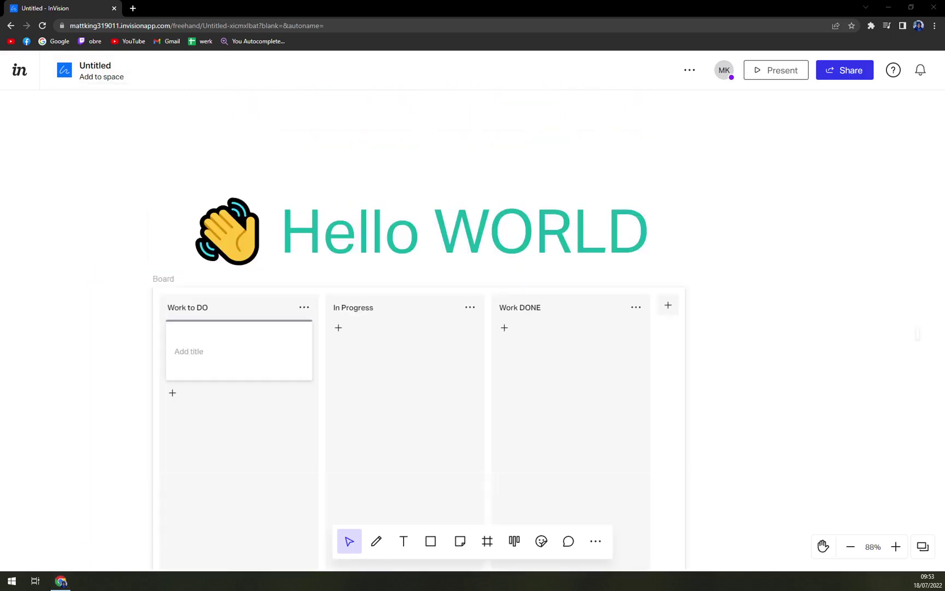
scroll(274, 382, "down", 2)
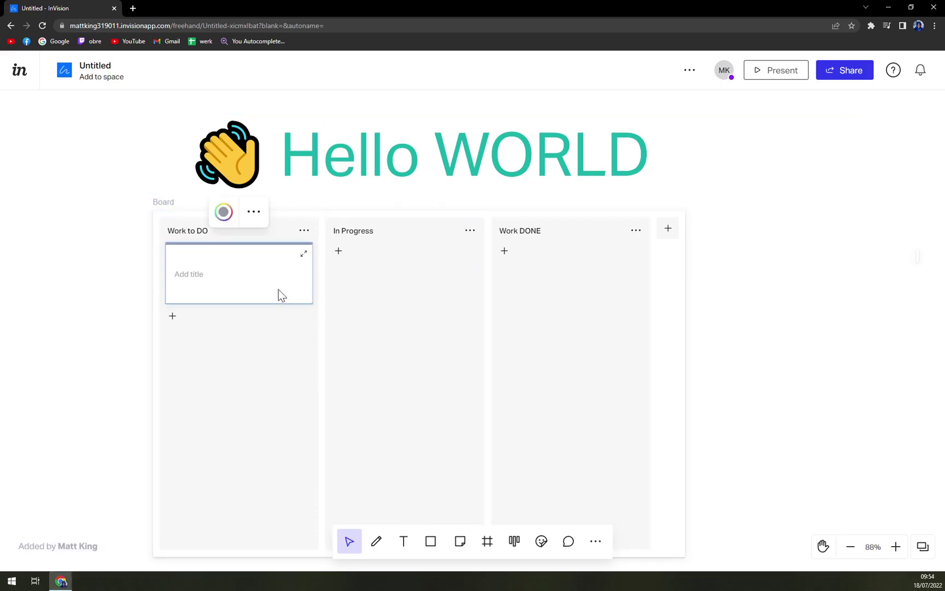
Colour the Work to DO card blue, then add a red card to In Progress and a green card to Work DONE.
left_click(223, 211)
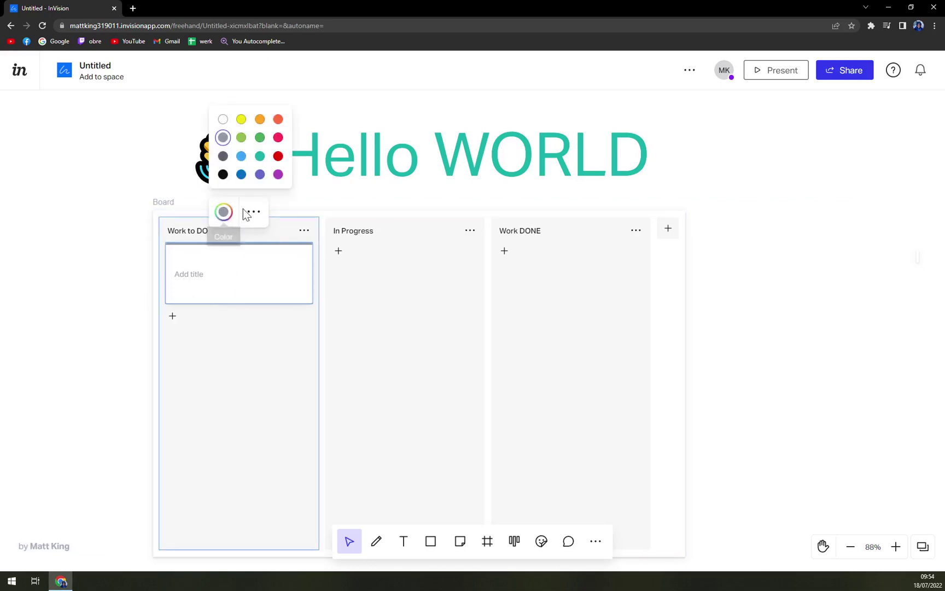
left_click(241, 174)
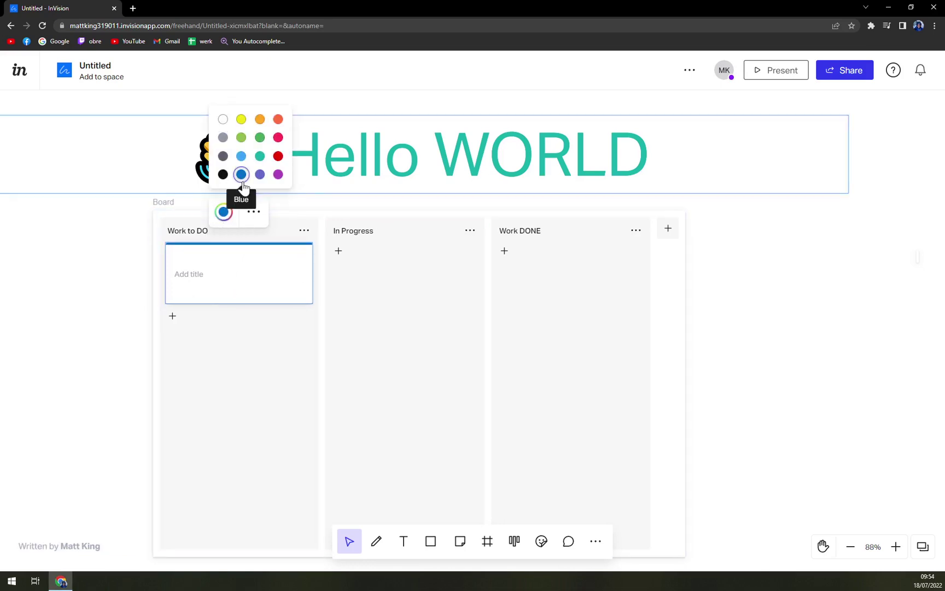
left_click(337, 250)
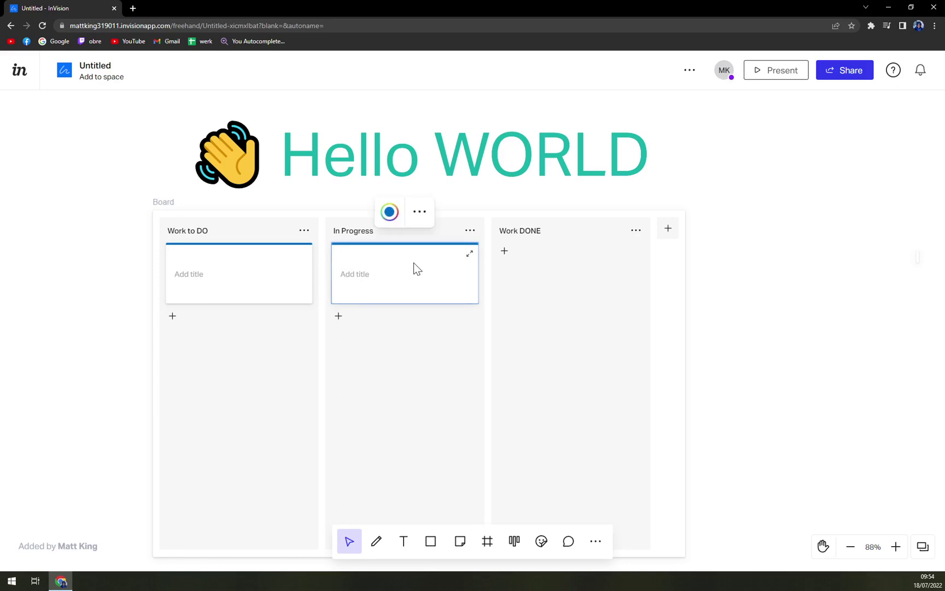
left_click(389, 212)
left_click(444, 156)
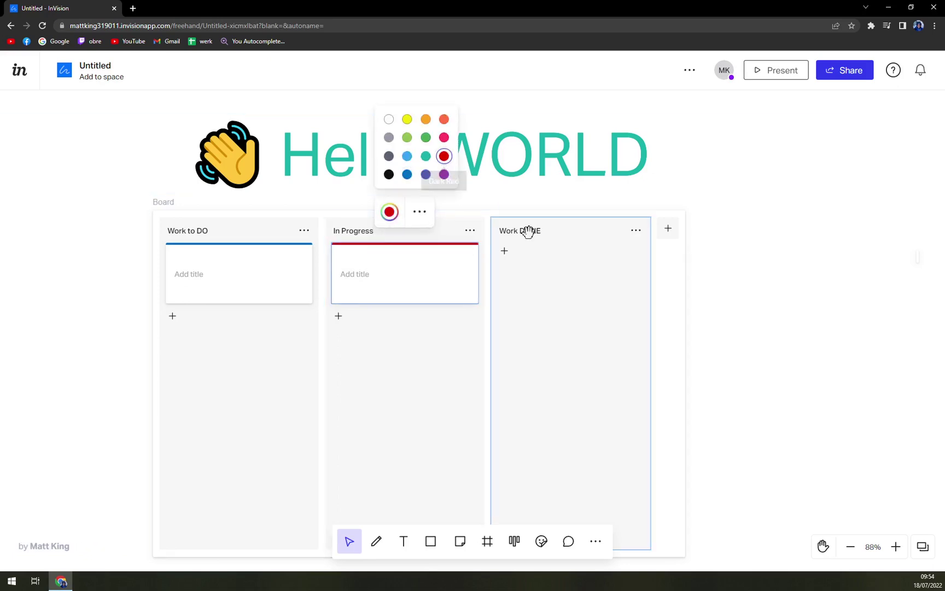
left_click(504, 251)
left_click(556, 255)
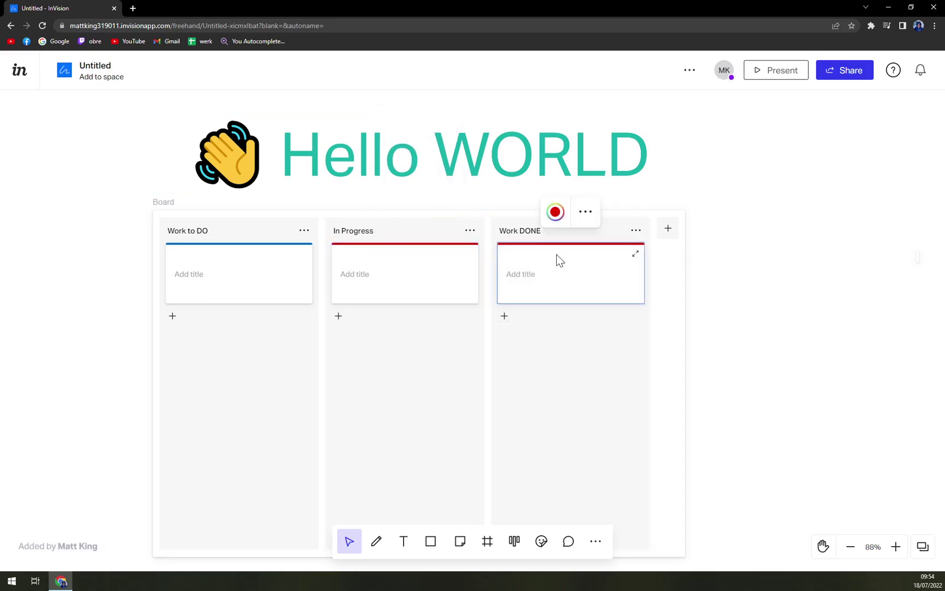
left_click(555, 211)
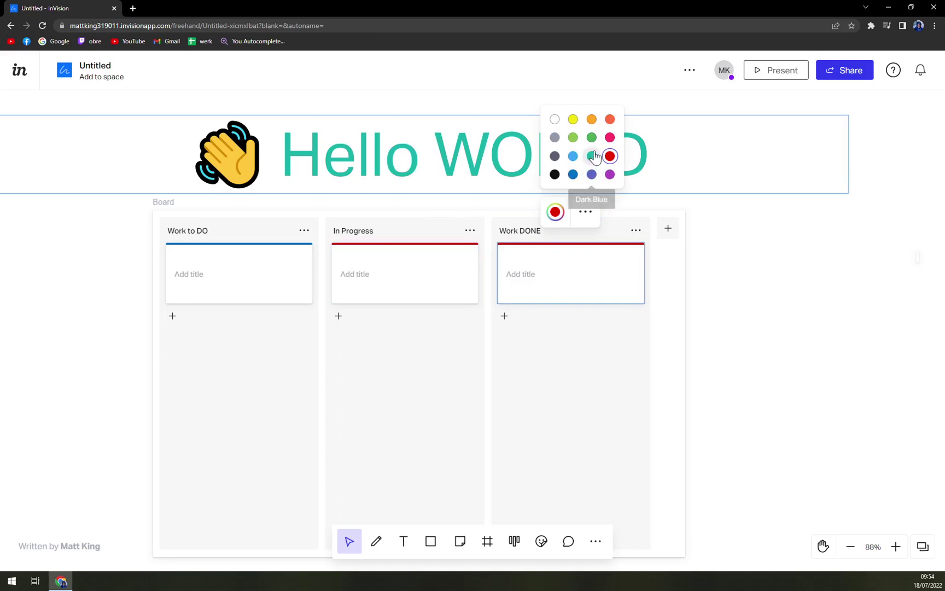
left_click(591, 137)
left_click(693, 344)
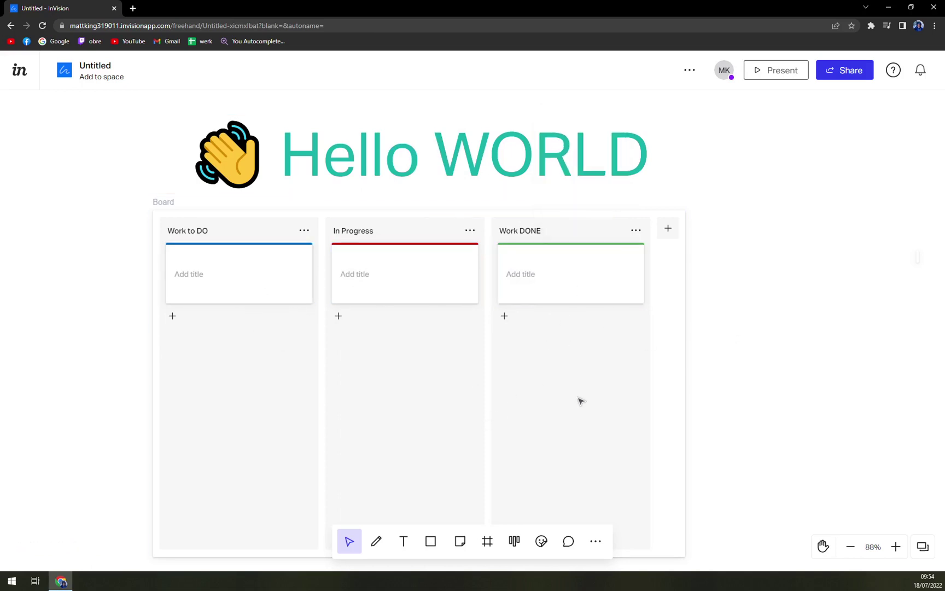
Draw freehand arrow strokes with the Pencil pointing toward the Board label.
scroll(517, 509, "down", 8)
scroll(528, 525, "up", 4)
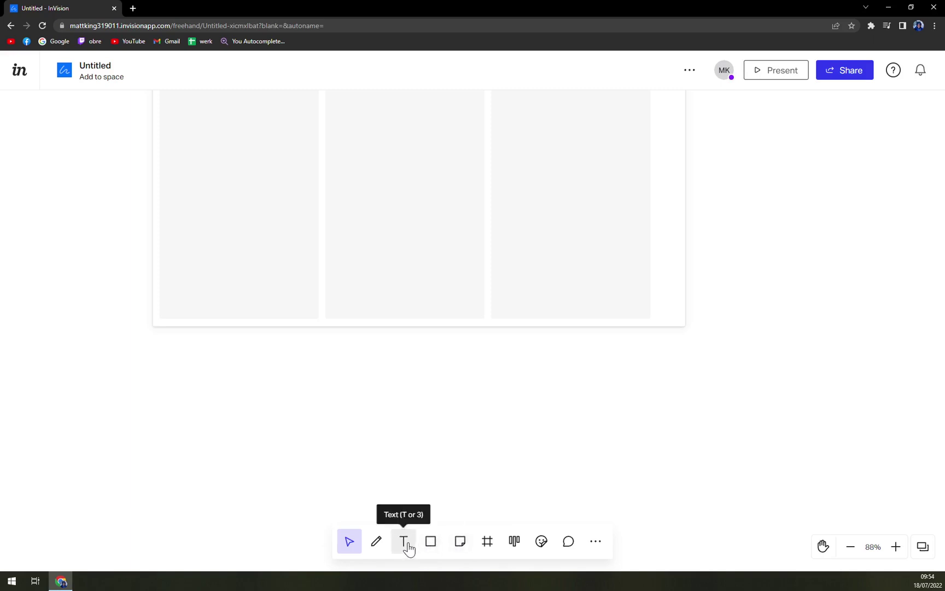
left_click(376, 541)
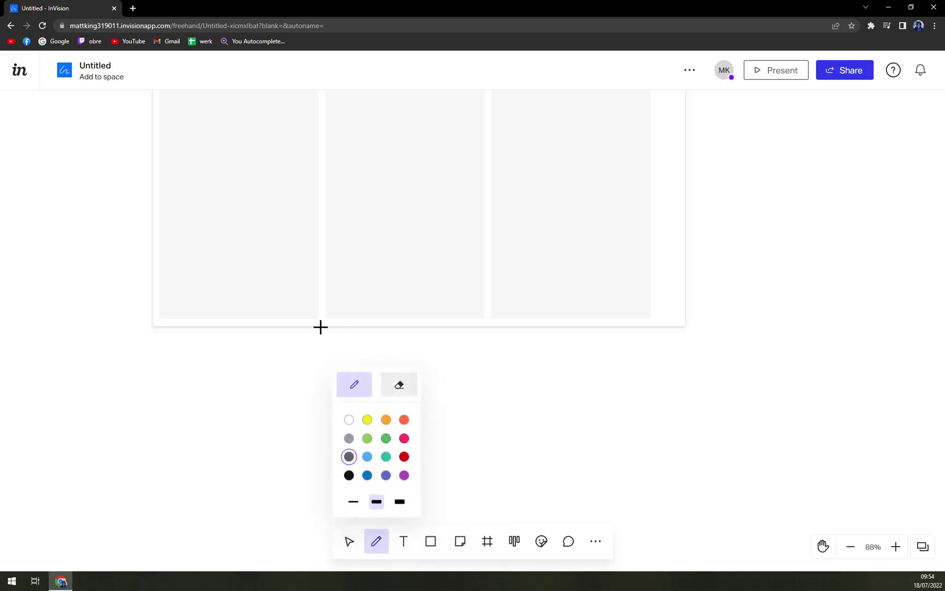
mouse_move(178, 354)
left_mouse_down()
mouse_move(188, 367)
mouse_move(140, 362)
mouse_move(136, 239)
left_mouse_up()
scroll(105, 262, "up", 3)
scroll(106, 261, "up", 2)
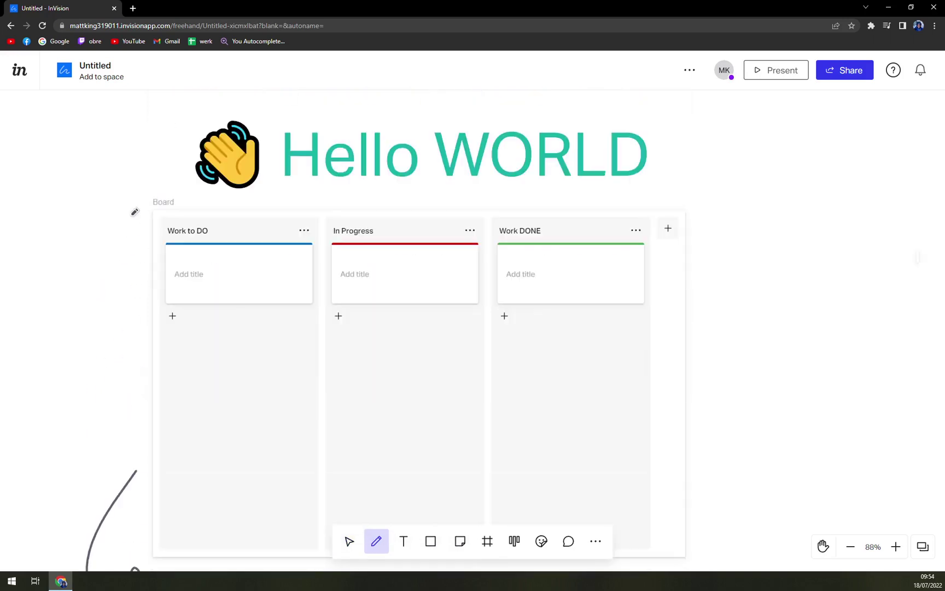
left_click_drag(103, 160, 175, 200)
left_click_drag(90, 190, 175, 200)
scroll(257, 304, "down", 3)
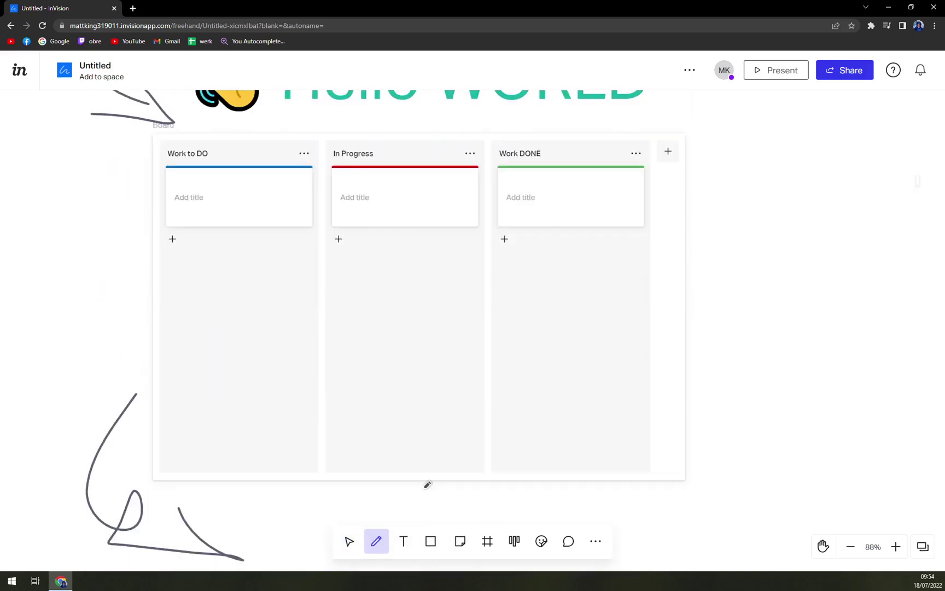
Place a heart-eyes emoji reaction at the board's top-right corner.
left_click(540, 541)
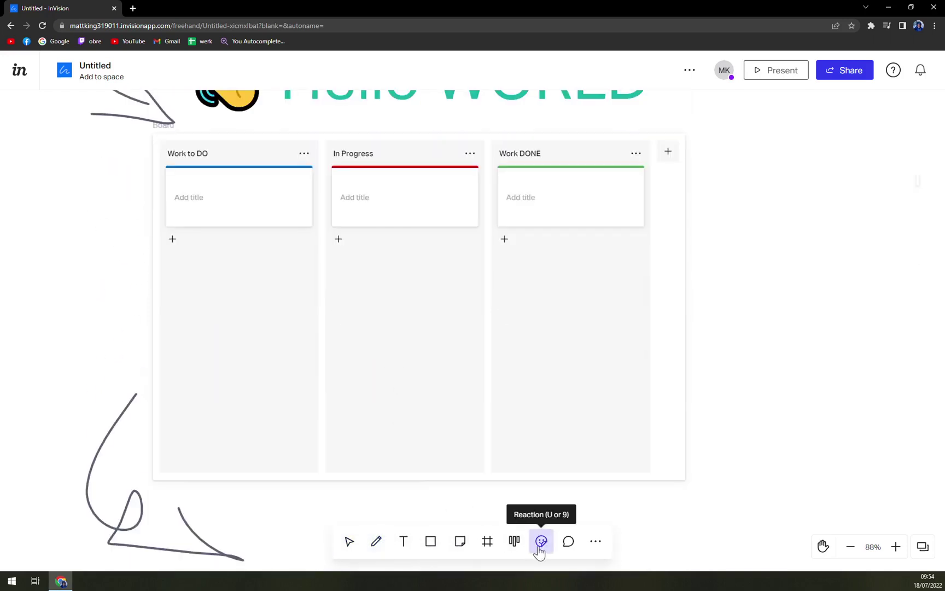
left_click(561, 382)
left_click(573, 383)
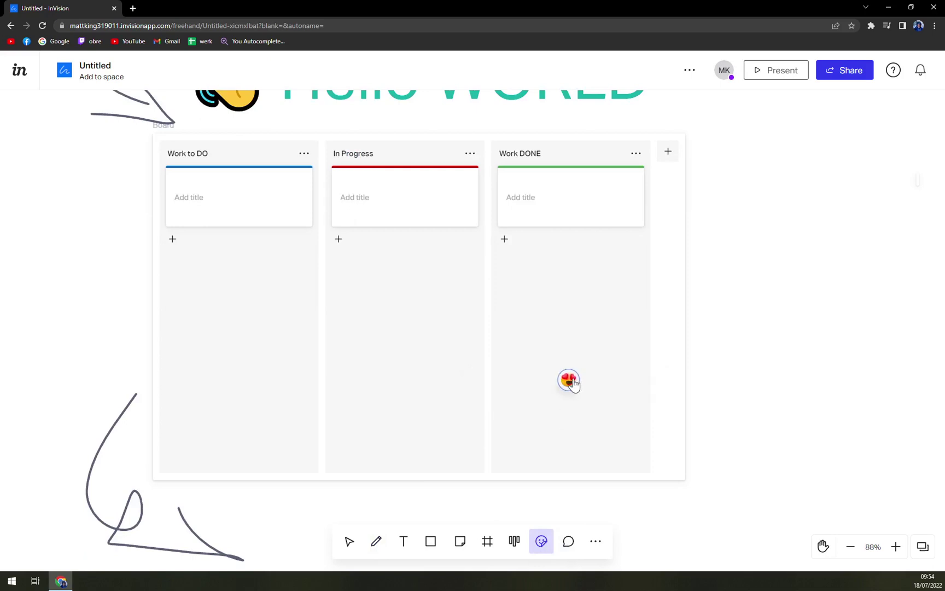
left_click(686, 123)
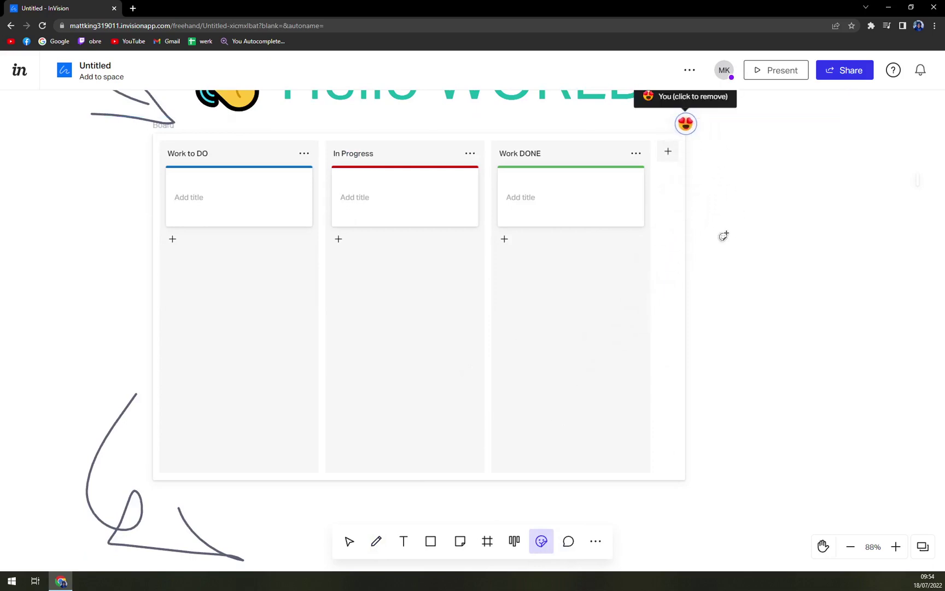
scroll(722, 237, "up", 5)
scroll(761, 335, "down", 2)
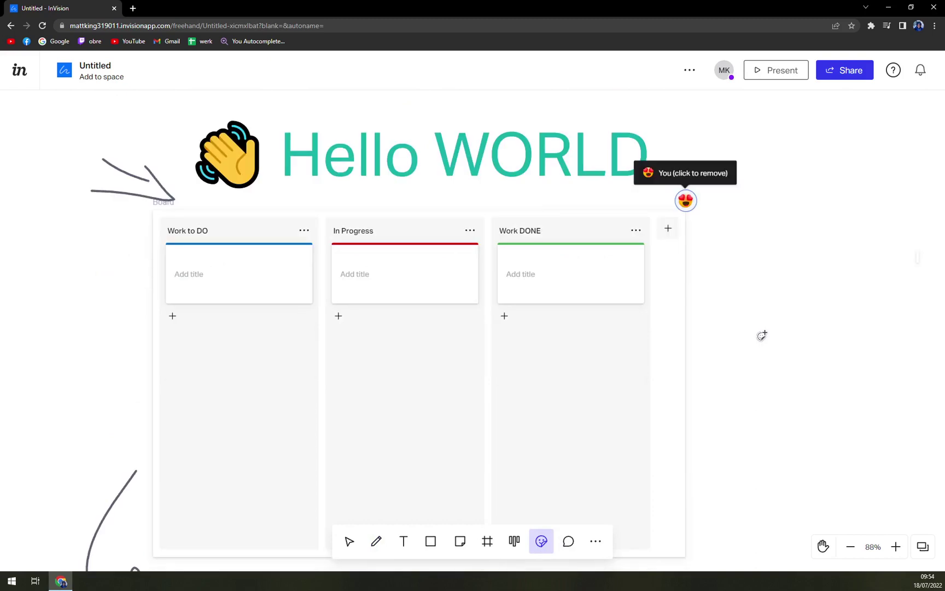